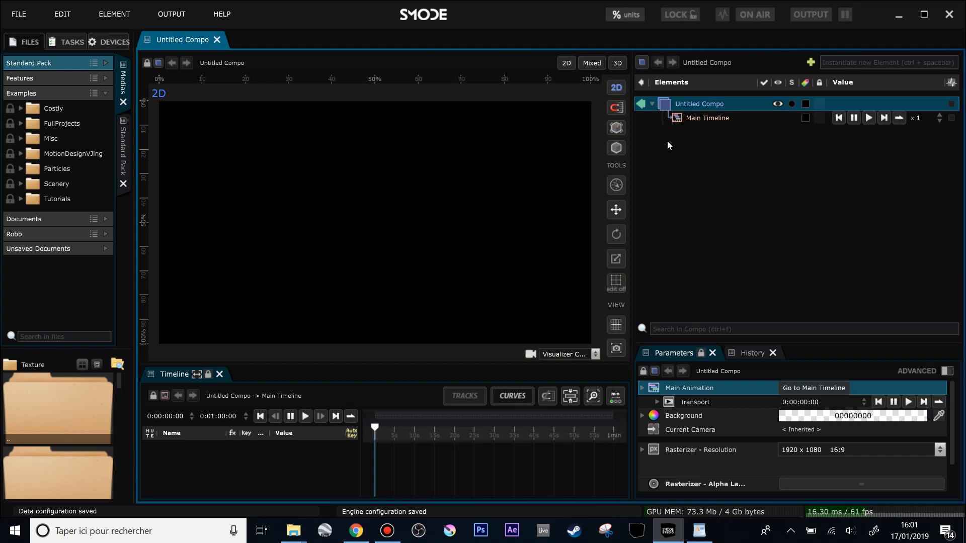
Step: Add a Uniform 2D layer to the composition and set its color to grey 6C6A6A
right_click(668, 143)
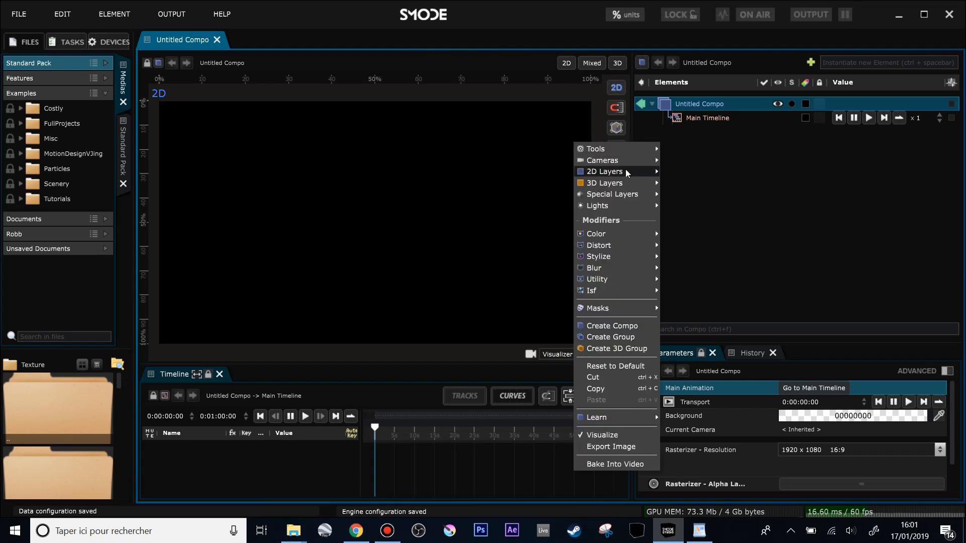
mouse_move(628, 173)
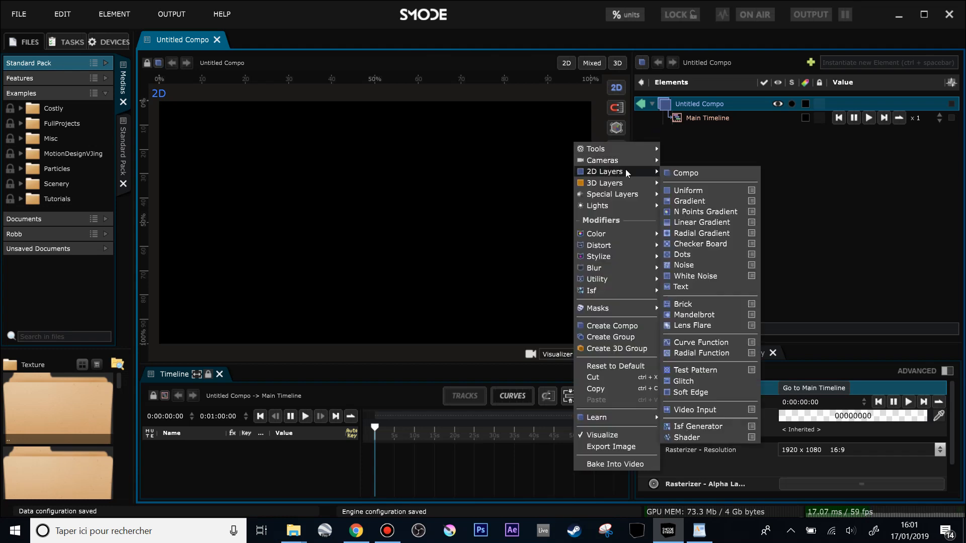
left_click(699, 191)
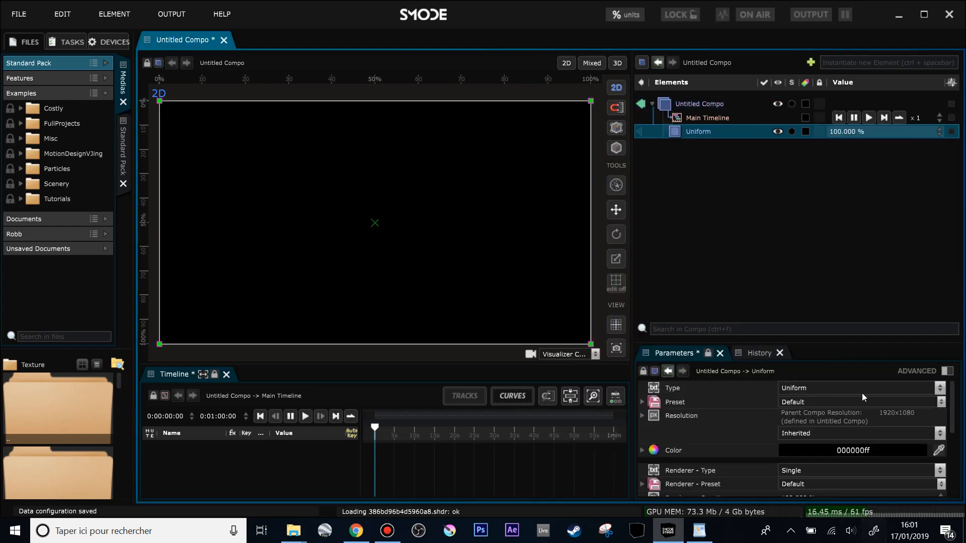
left_click_drag(849, 344, 849, 224)
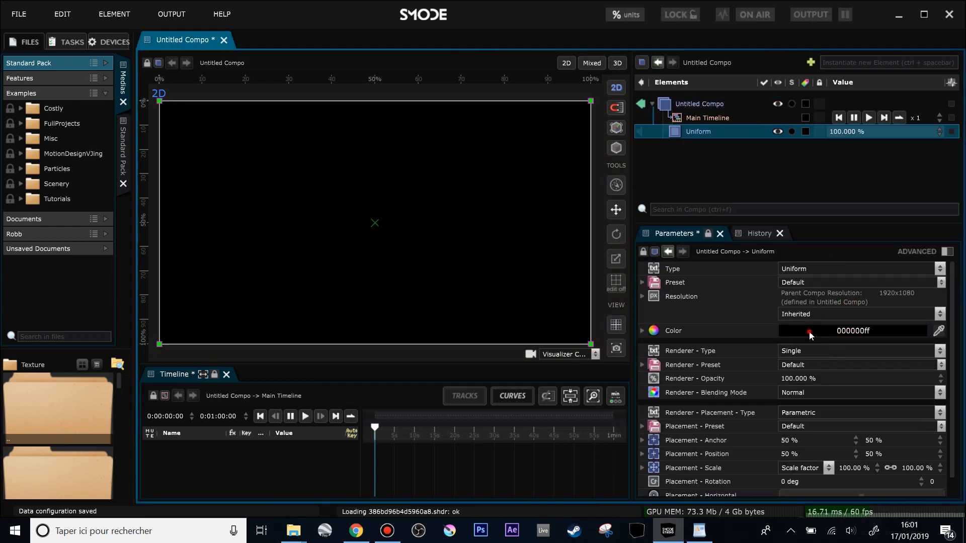
left_click(809, 331)
left_click_drag(796, 371, 781, 395)
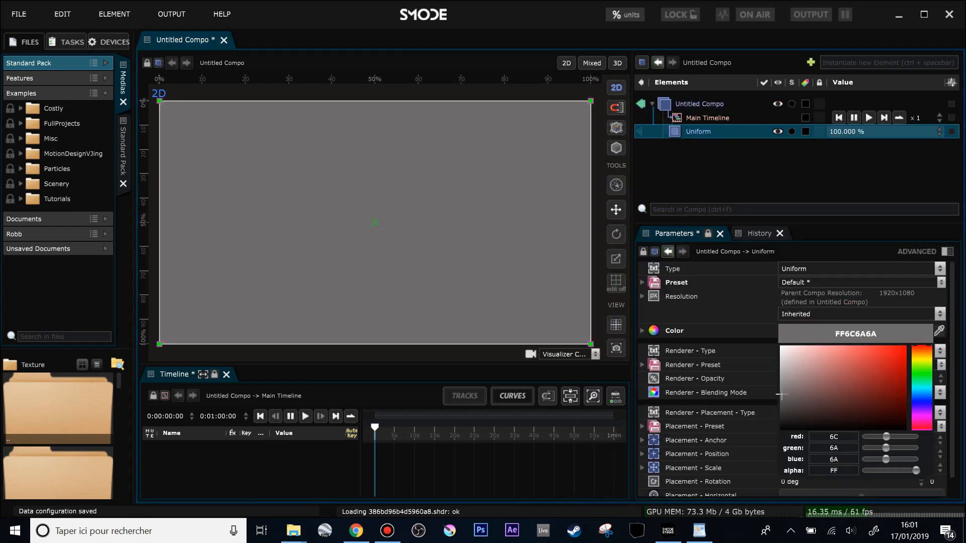
Step: Add the ISF Circular Screen halftone modifier to the Uniform layer
right_click(677, 134)
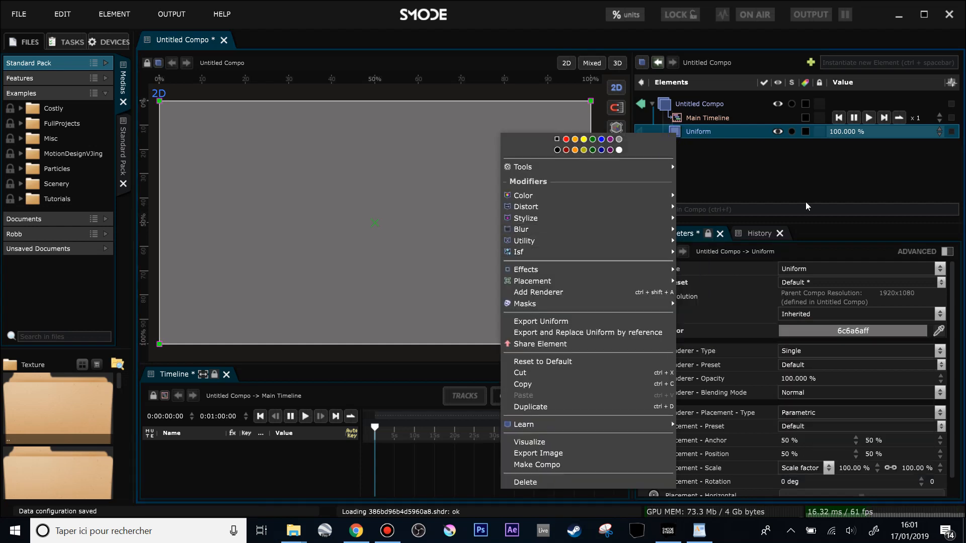
left_click(807, 222)
right_click(677, 132)
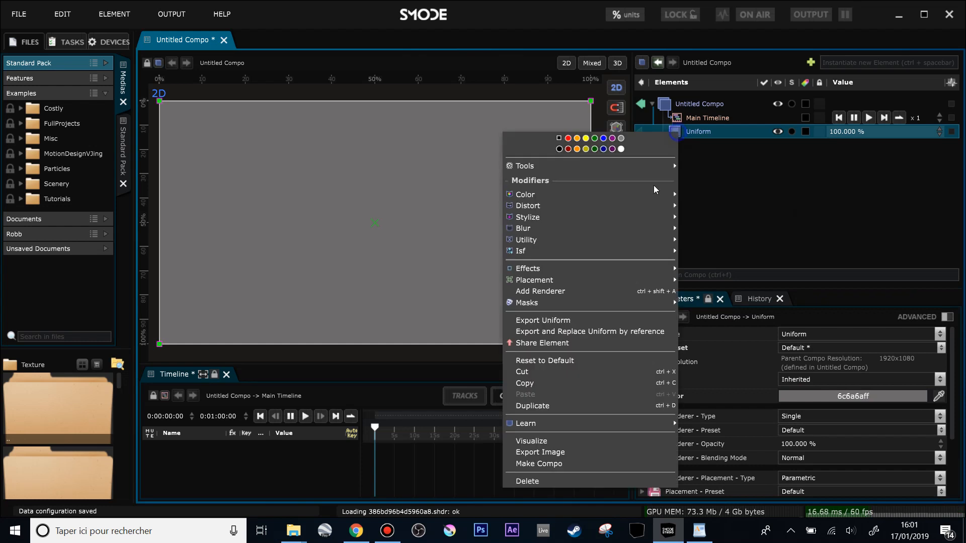
mouse_move(590, 255)
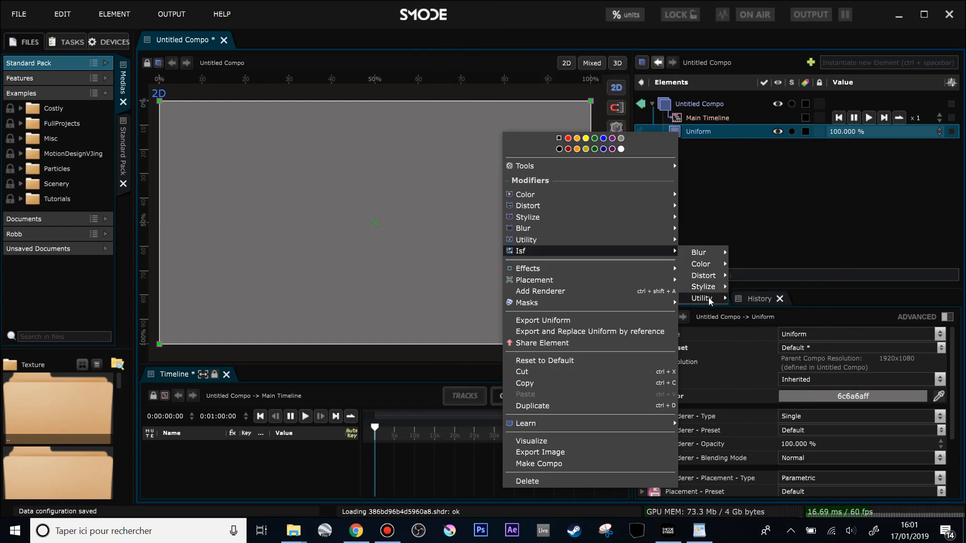
mouse_move(707, 277)
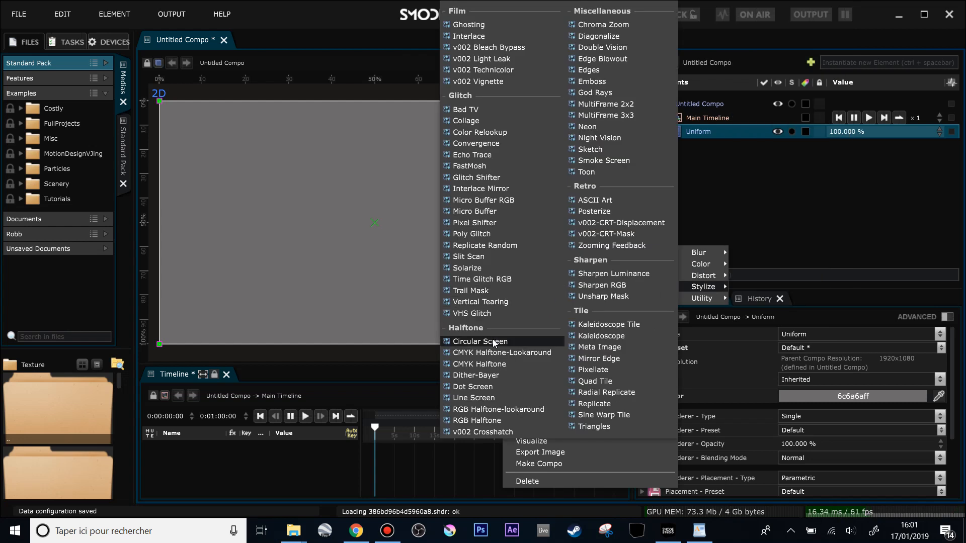
left_click(474, 341)
scroll(353, 239, "up", 10)
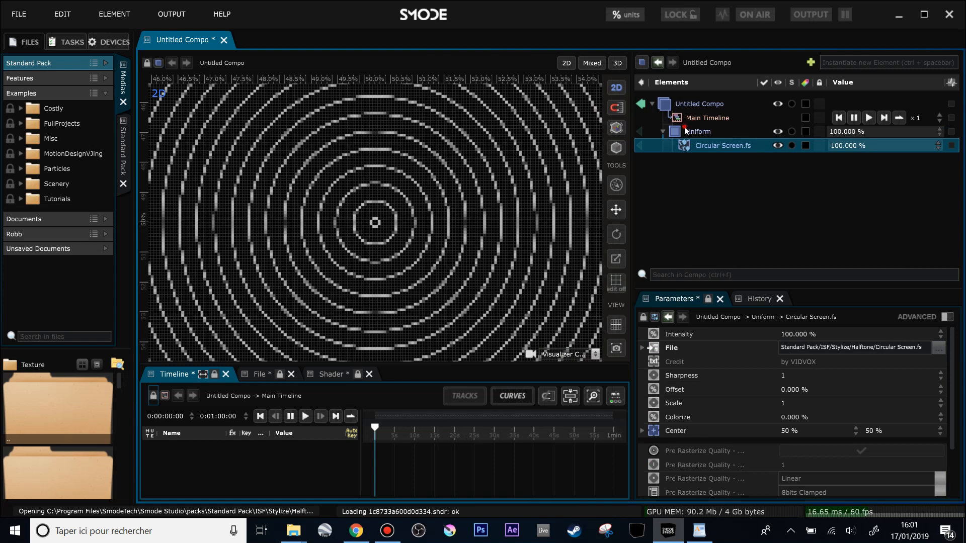
Step: Set the Uniform layer's color to light grey DFDFDF
left_click(685, 131)
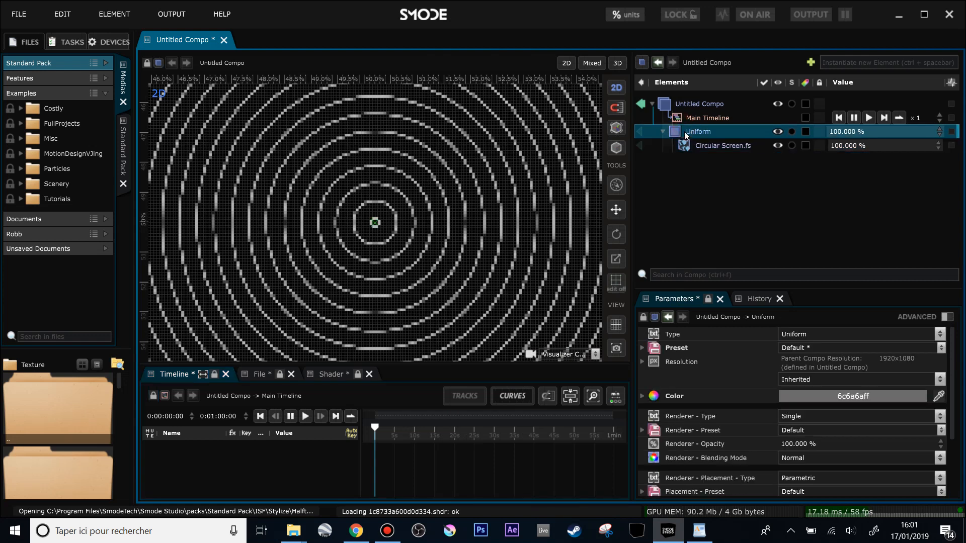
left_click(786, 402)
left_click(785, 408)
mouse_move(785, 408)
left_mouse_down()
mouse_move(781, 466)
mouse_move(779, 395)
left_mouse_up()
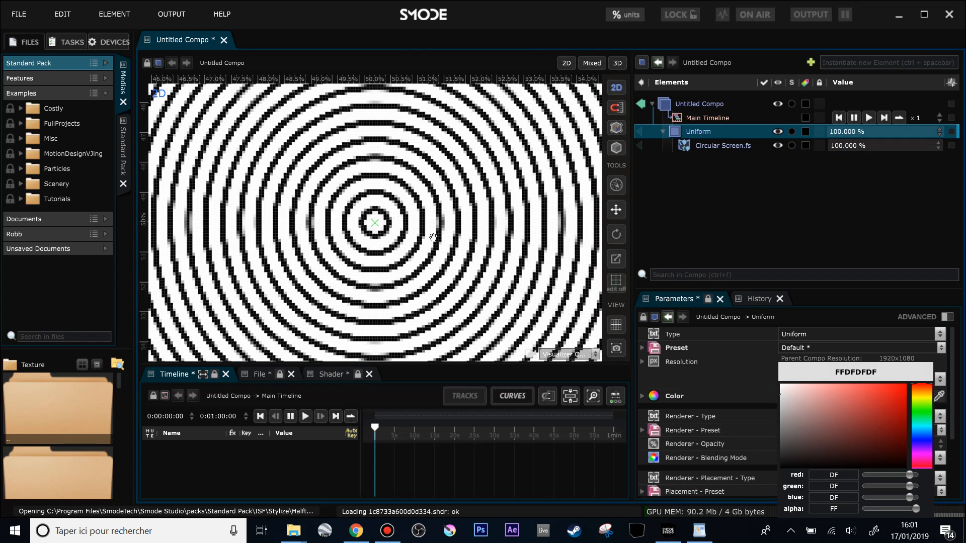
scroll(365, 227, "down", 8)
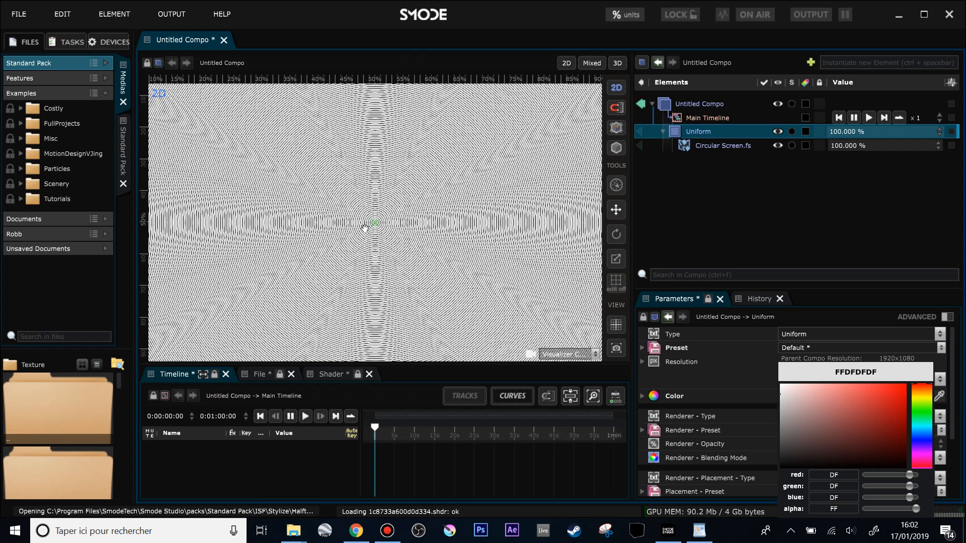
scroll(370, 226, "down", 3)
scroll(598, 181, "up", 2)
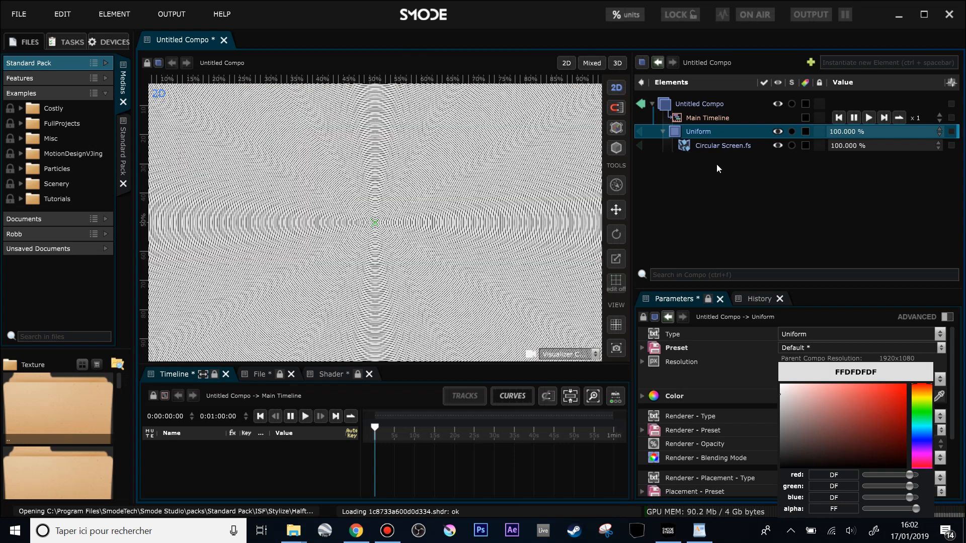
Step: Show the location of the modifier's Circular Screen.fs file in the file explorer, and close that window again
left_click(706, 149)
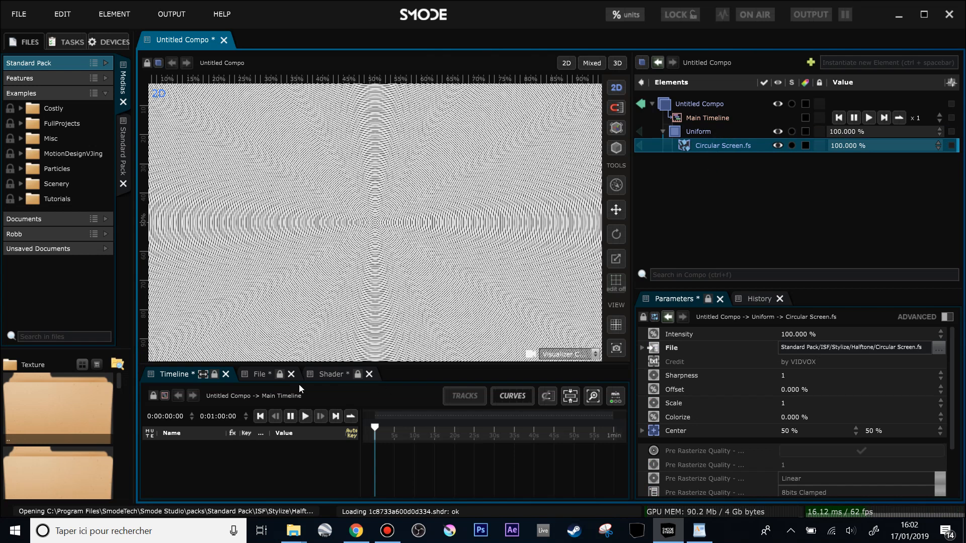
left_click(262, 372)
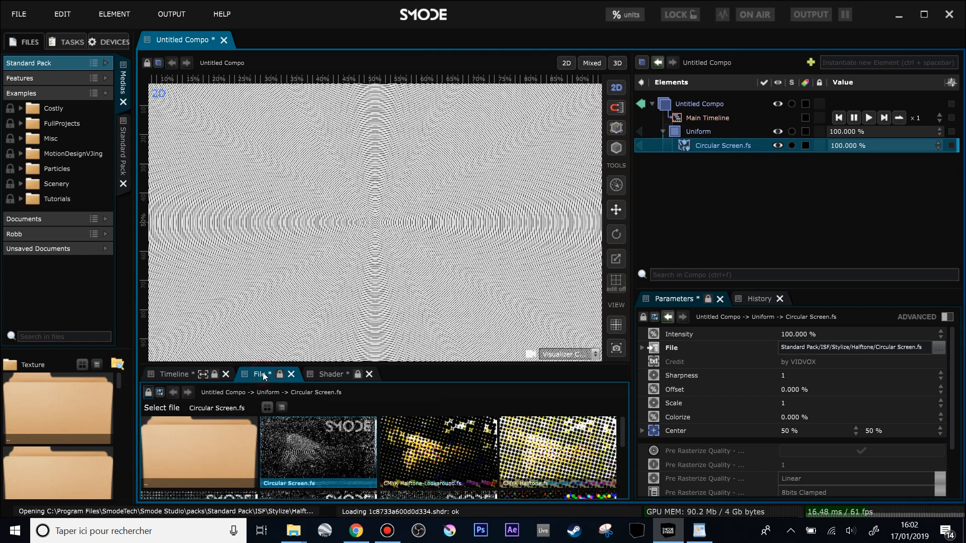
left_click_drag(386, 372, 387, 323)
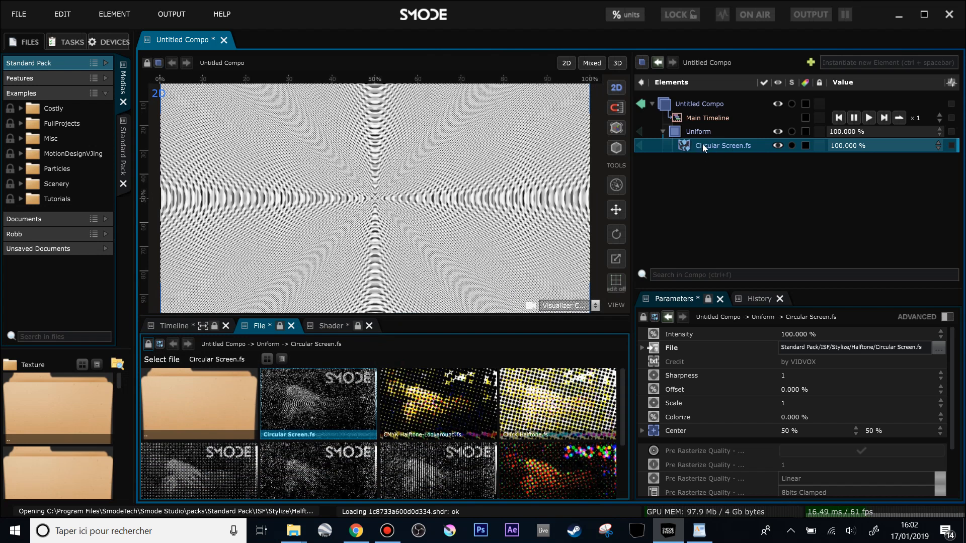
right_click(330, 400)
left_click(358, 302)
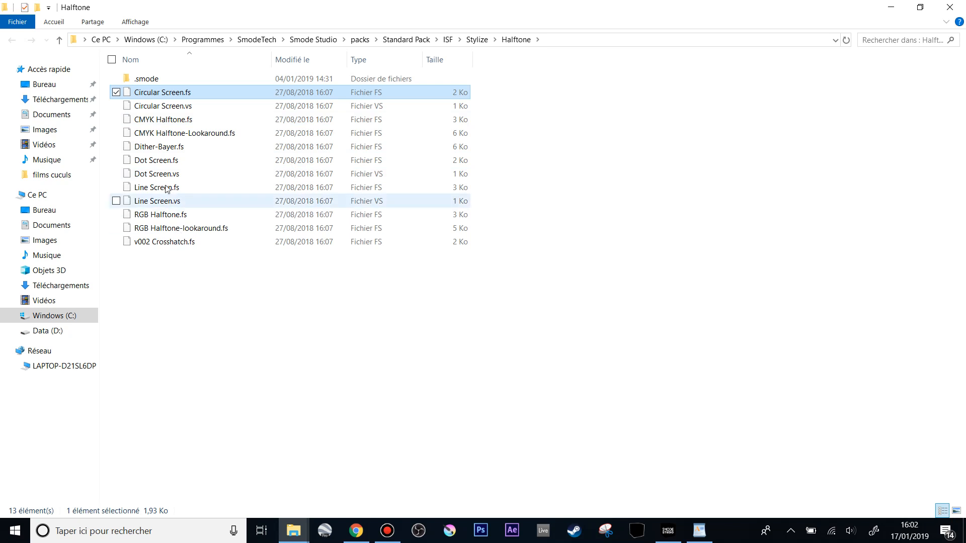
left_click(950, 7)
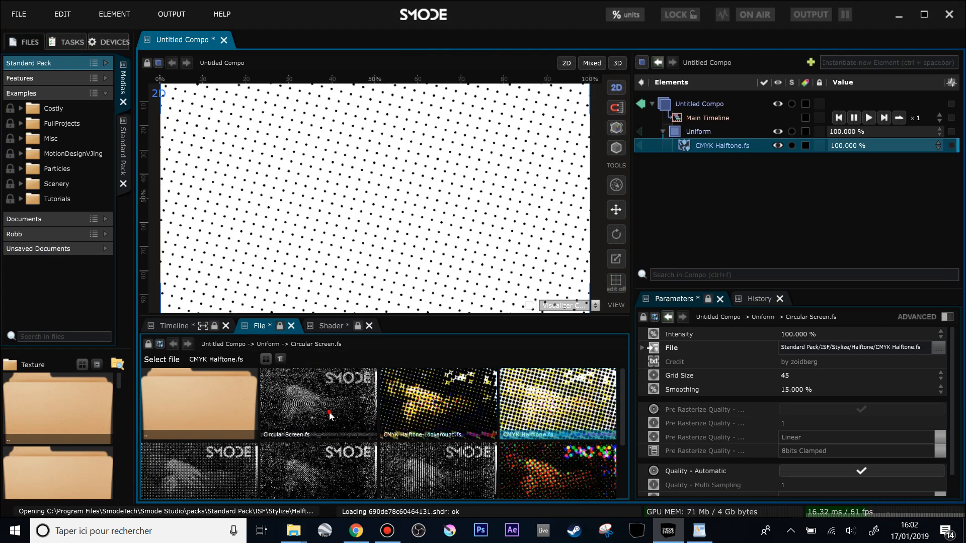
Step: Try the Dither-Bayer.fs shader file on the halftone modifier, and switch back to Circular Screen.fs
left_click(329, 412)
left_click(203, 456)
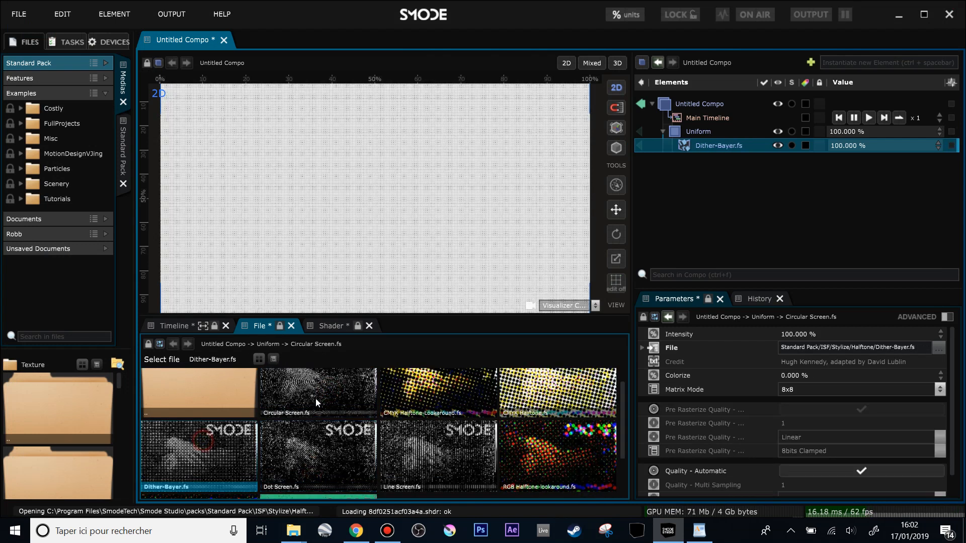
left_click(327, 392)
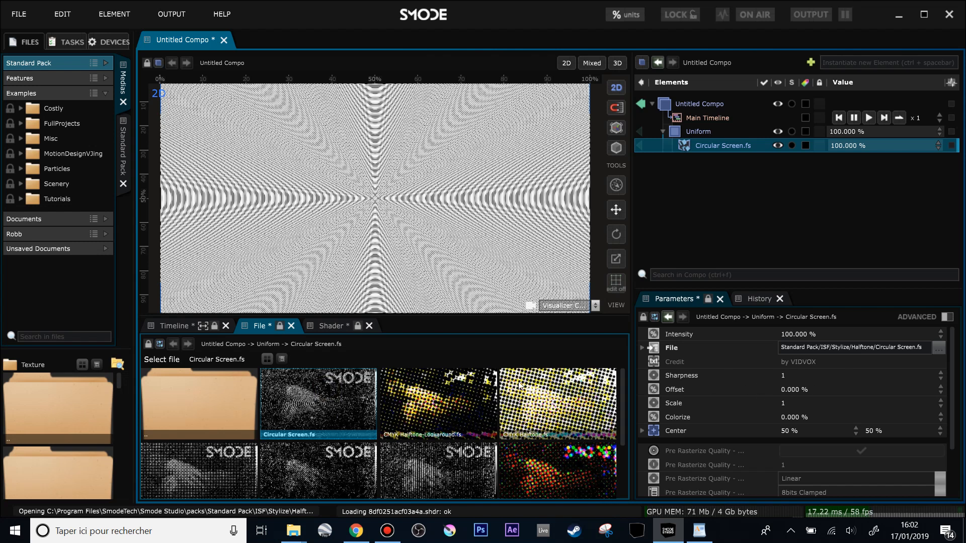
Step: Examine the fragment shader source code of the Circular Screen modifier, from its inputs to the main function
left_click(331, 326)
left_click_drag(417, 316, 422, 279)
scroll(315, 380, "down", 19)
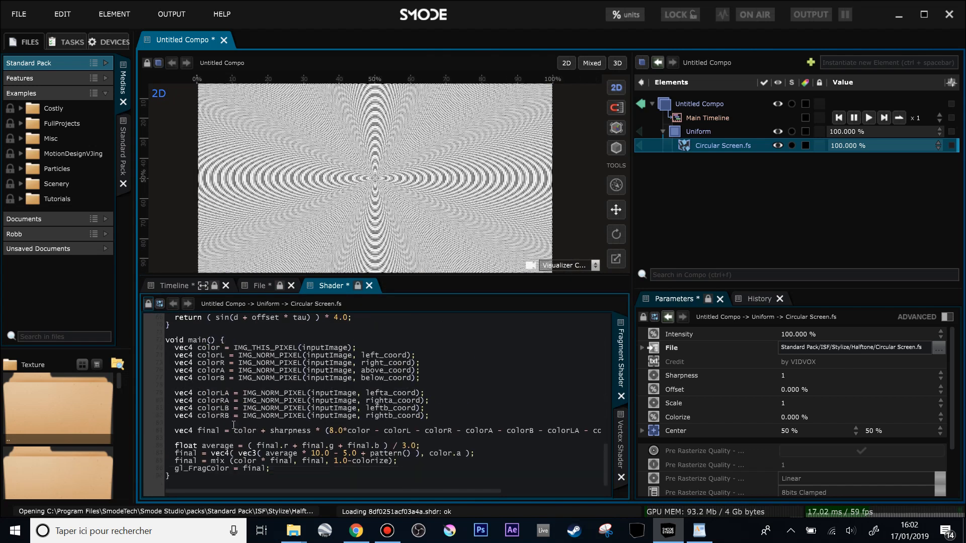
scroll(233, 426, "up", 9)
scroll(291, 423, "down", 7)
scroll(296, 407, "up", 20)
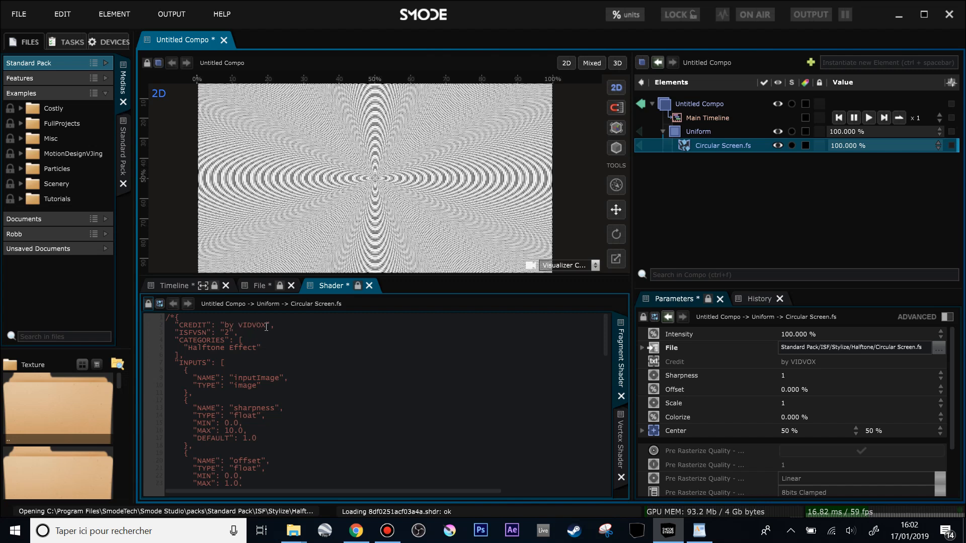
left_click_drag(409, 287, 383, 367)
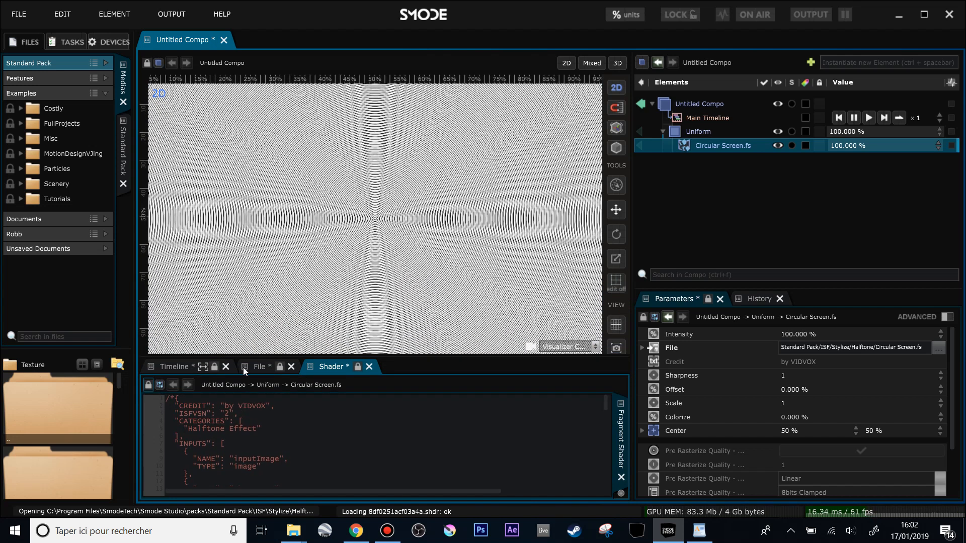
Step: Set the Circular Screen modifier's Scale to 0.686
left_click(680, 134)
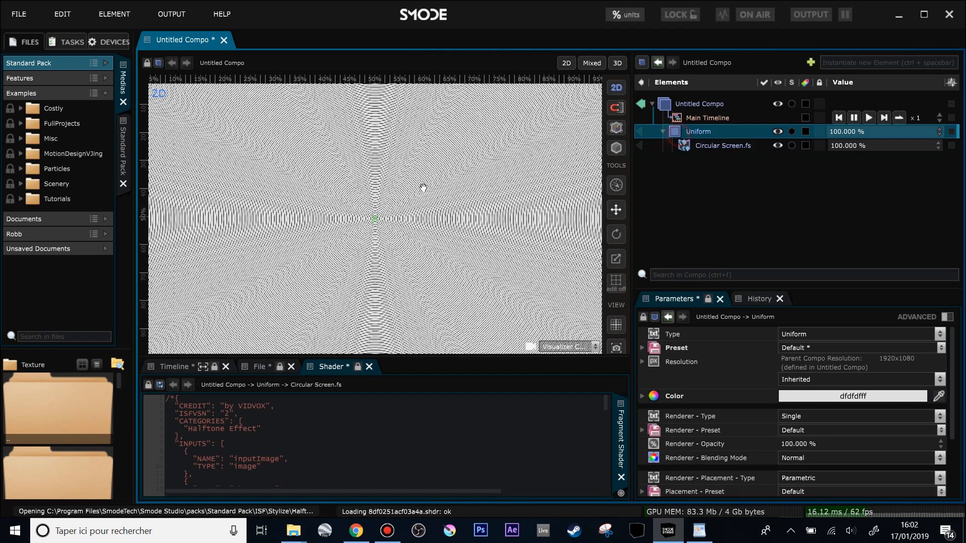
left_click(696, 144)
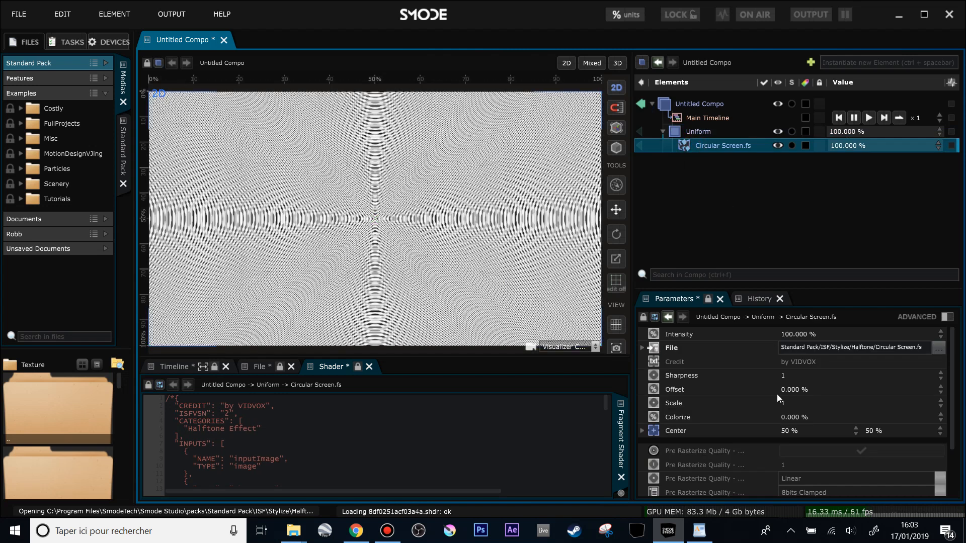
left_click_drag(800, 403, 778, 403)
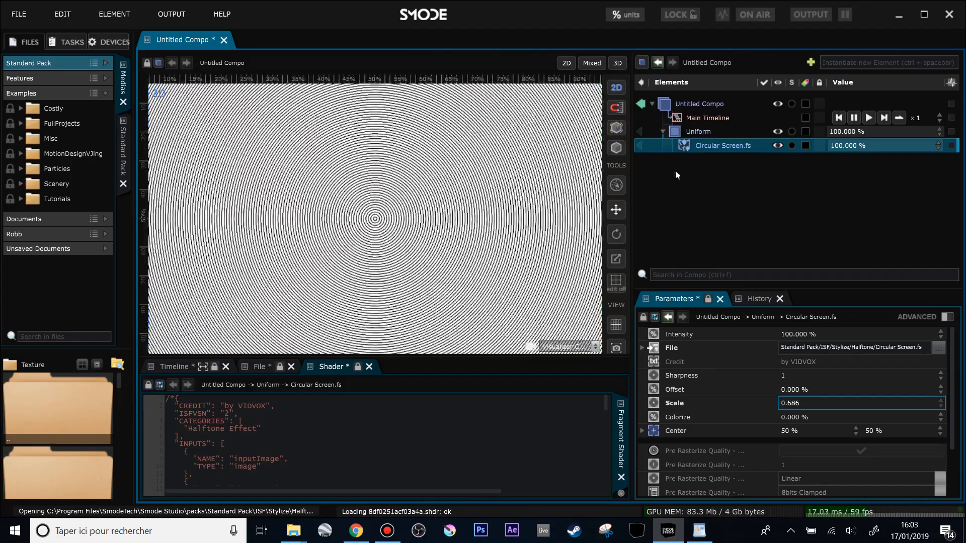
Step: Give the Uniform layer two Parametric renderers and move the second one horizontally to position 37.765 %
left_click(692, 140)
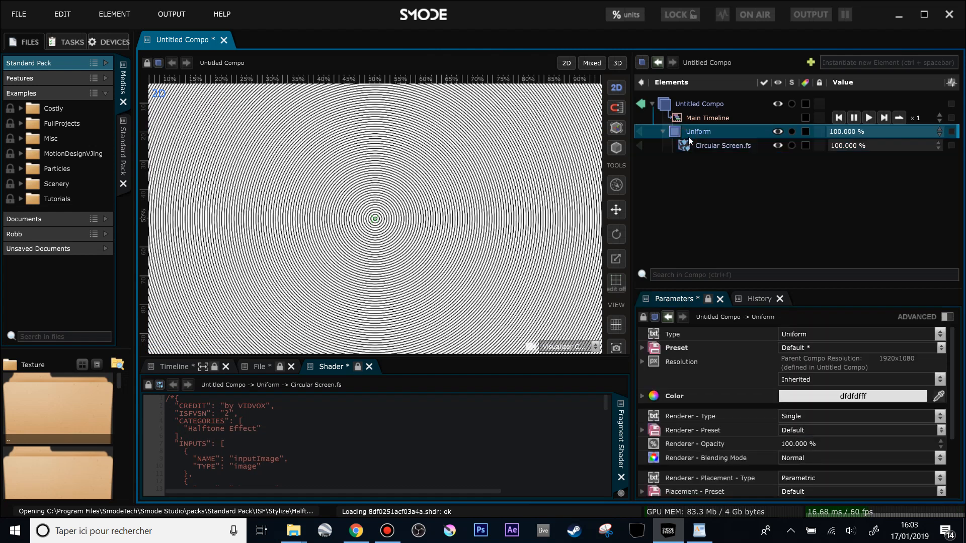
key("ctrl+r")
left_click(702, 162)
left_click(703, 172)
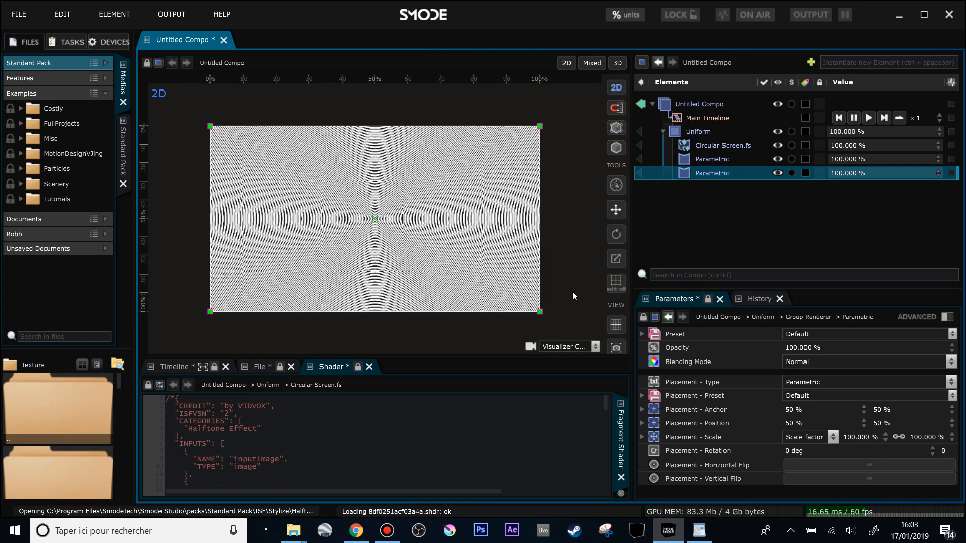
left_click_drag(499, 254, 460, 254)
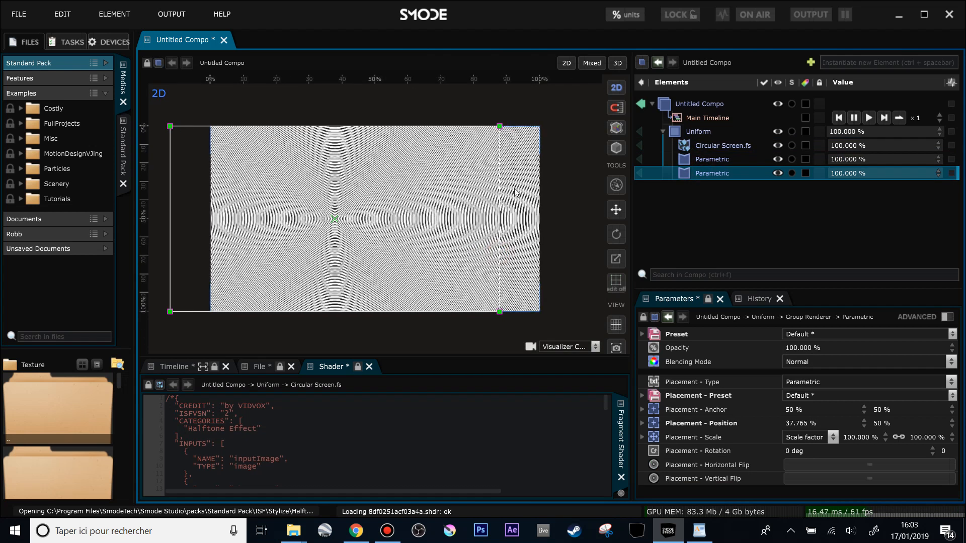
scroll(497, 191, "up", 1)
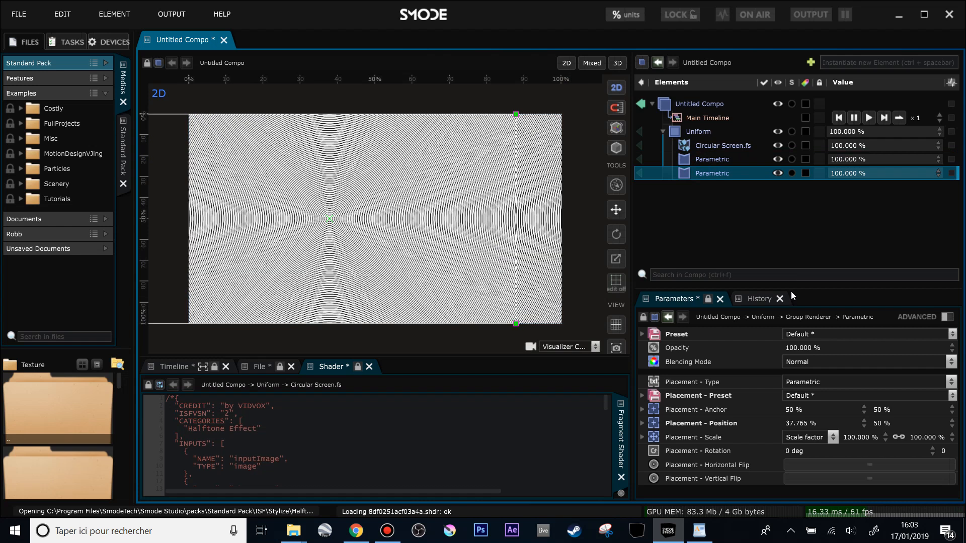
Step: Set the second renderer's blending mode to Multiply and its horizontal position to 45.765 %
left_click(670, 367)
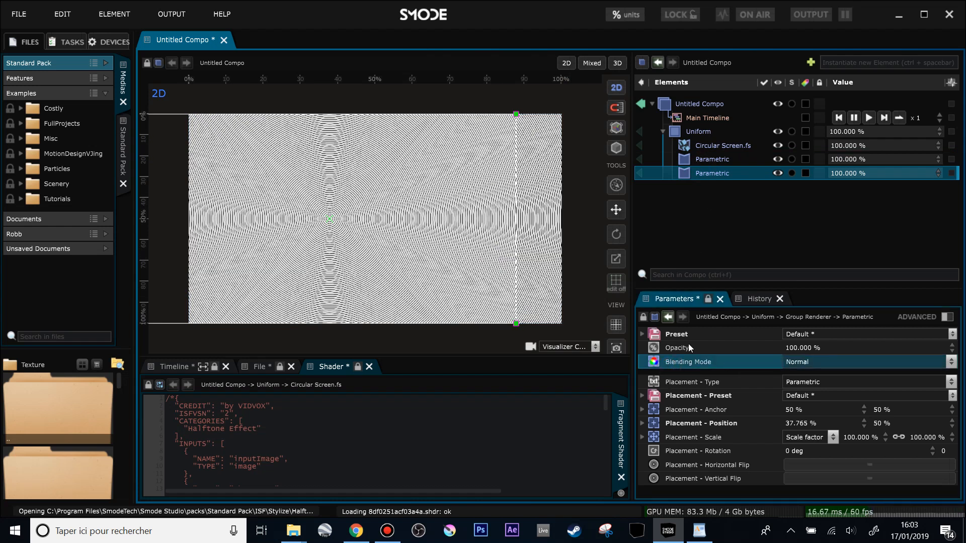
left_click(810, 369)
left_click(819, 400)
scroll(389, 284, "up", 3)
mouse_move(801, 423)
left_mouse_down()
mouse_move(800, 397)
mouse_move(800, 415)
mouse_move(800, 407)
left_mouse_up()
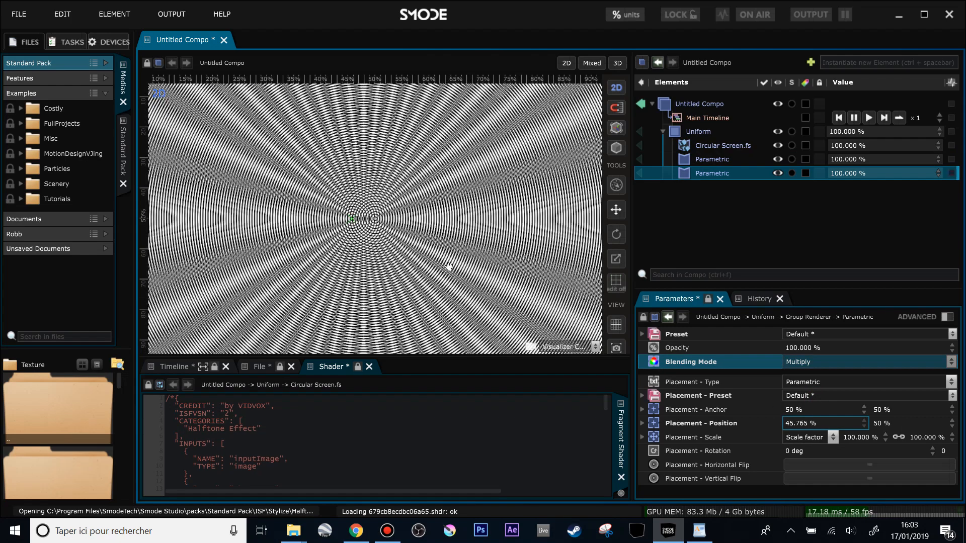
Step: Adjust the second renderer's scale factor to 108.9 % and its horizontal position to 48.765 %
scroll(447, 265, "down", 3)
left_click_drag(918, 440, 917, 419)
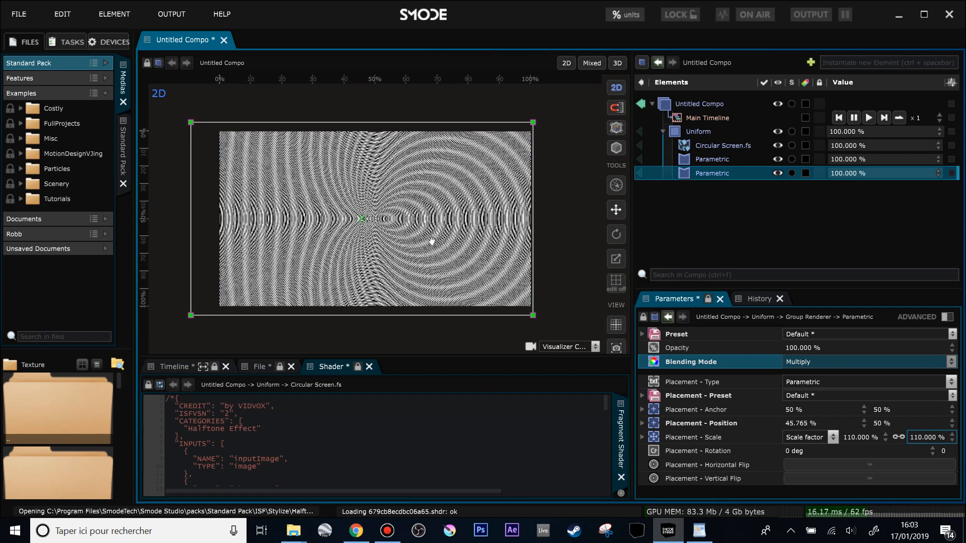
scroll(446, 255, "up", 3)
mouse_move(799, 424)
left_mouse_down()
mouse_move(799, 406)
mouse_move(800, 422)
left_mouse_up()
left_click_drag(882, 428, 911, 460)
key("ctrl+z")
scroll(468, 272, "down", 2)
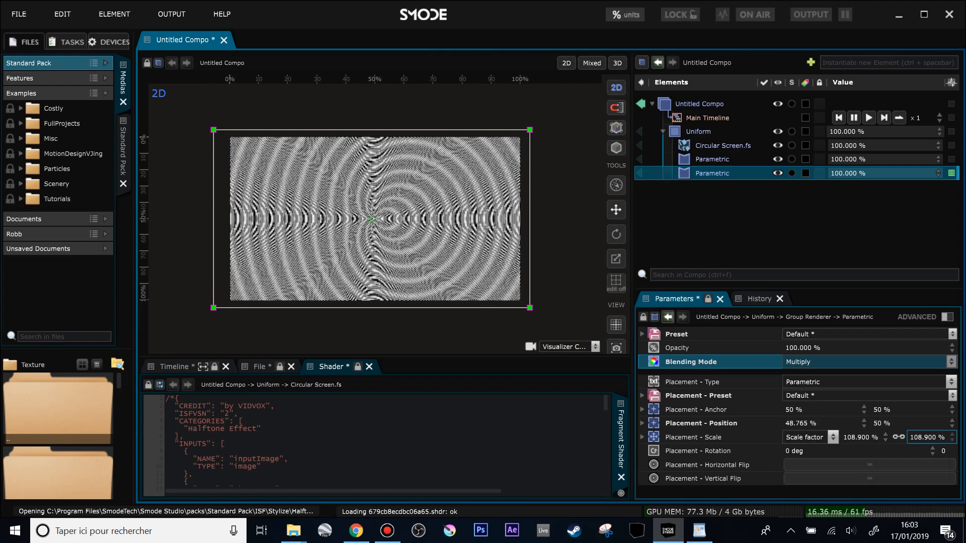
Step: Set the Circular Screen modifier's Scale to 0.584 and the Uniform layer's color to light grey D2D2D2
scroll(352, 221, "up", 2)
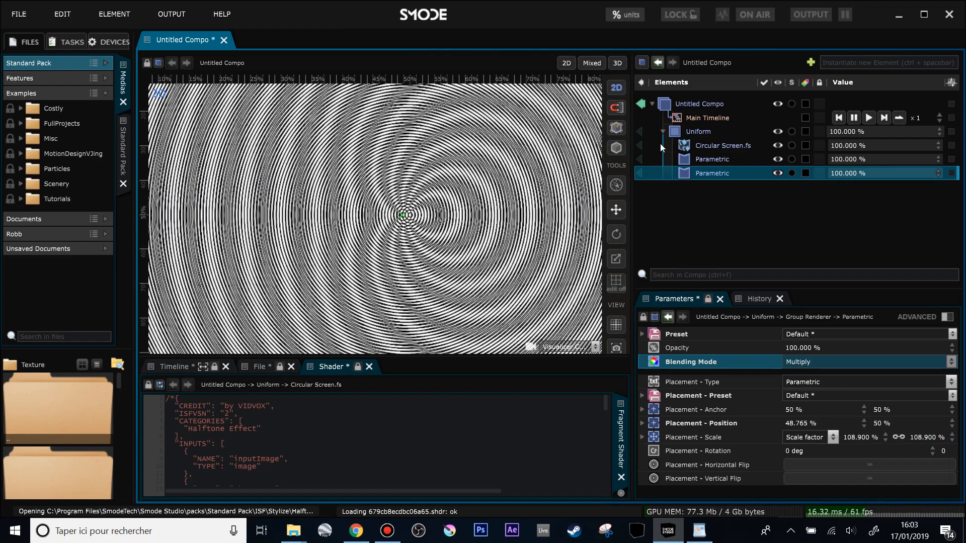
left_click(705, 146)
left_click_drag(839, 403, 780, 399)
left_click(698, 132)
left_click(805, 400)
scroll(357, 216, "down", 4)
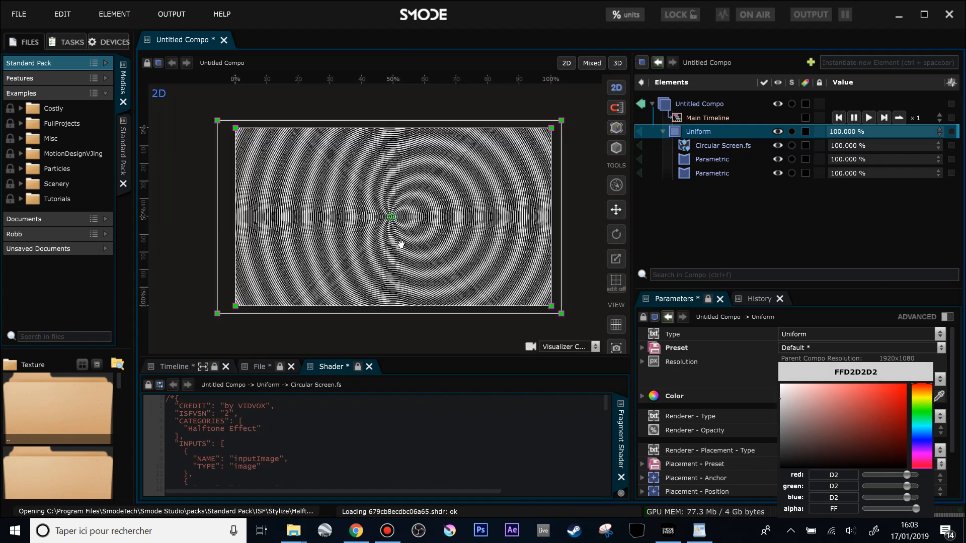
scroll(357, 217, "up", 3)
Step: Create a Back'n Forth loop animation on the second Parametric renderer's horizontal position
left_click(689, 175)
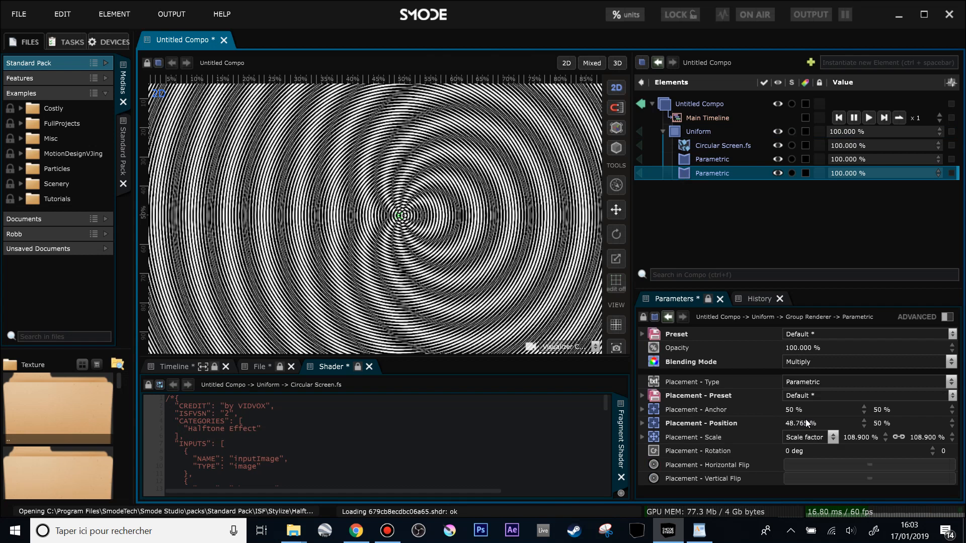
right_click(800, 424)
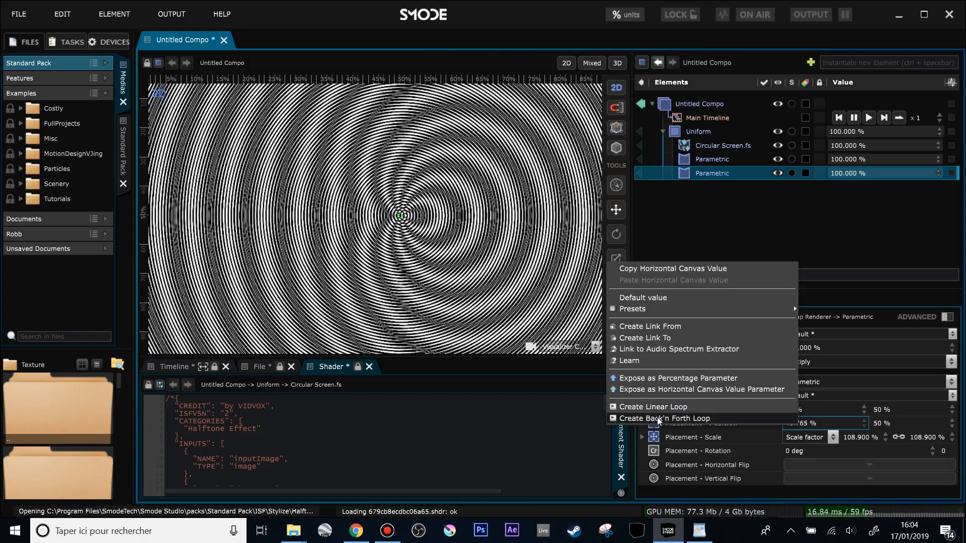
left_click(654, 407)
scroll(801, 431, "down", 3)
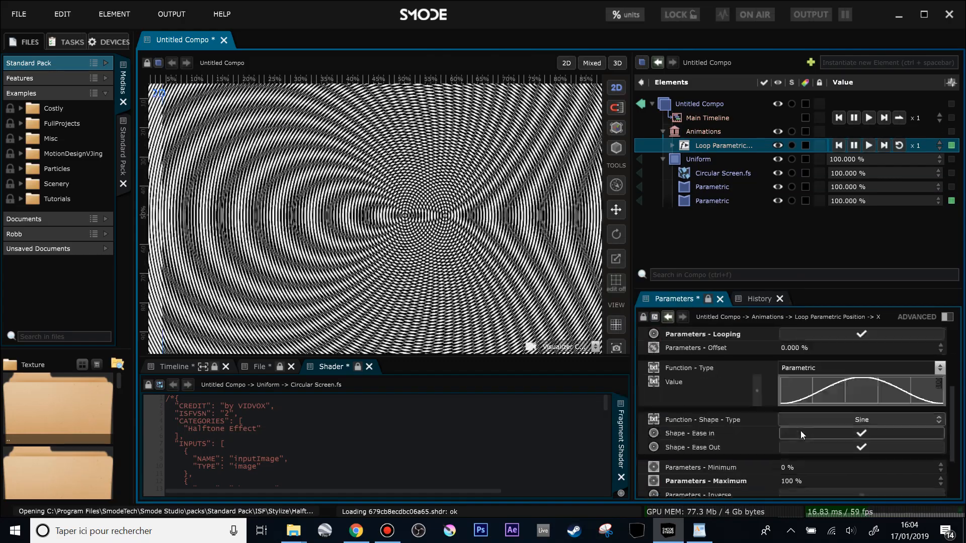
Step: Limit the position loop to a minimum of 49 % and a maximum of 51 %
scroll(800, 443, "down", 1)
double_click(791, 406)
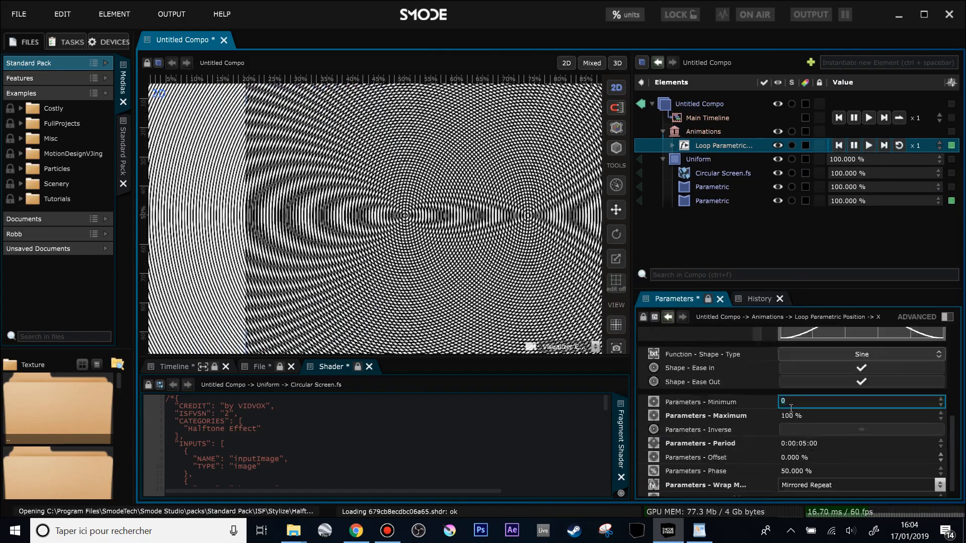
type("49")
double_click(790, 414)
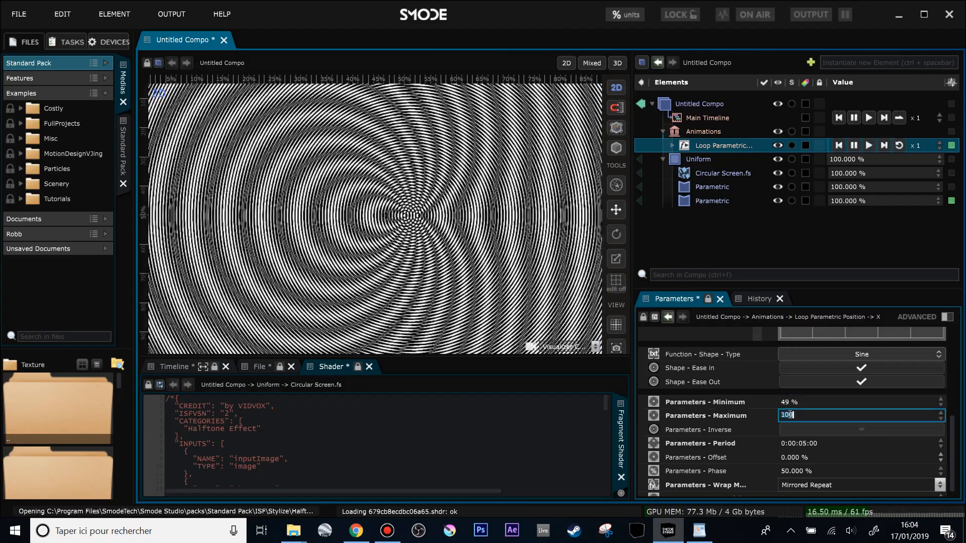
key("Return")
scroll(377, 216, "down", 1)
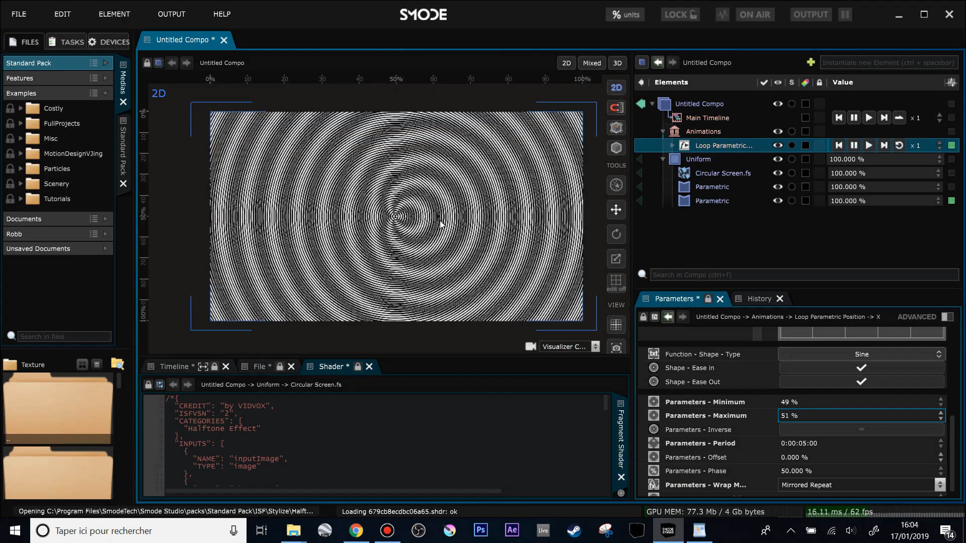
Step: Try rotating the second Parametric renderer by 7.9 degrees and undo the rotation
left_click(707, 201)
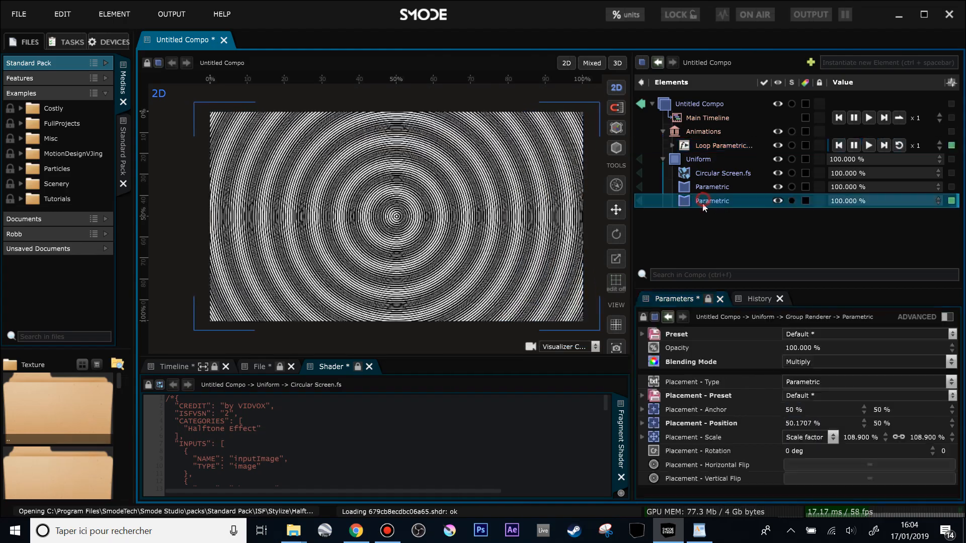
mouse_move(793, 451)
left_mouse_down()
mouse_move(793, 414)
mouse_move(793, 447)
left_mouse_up()
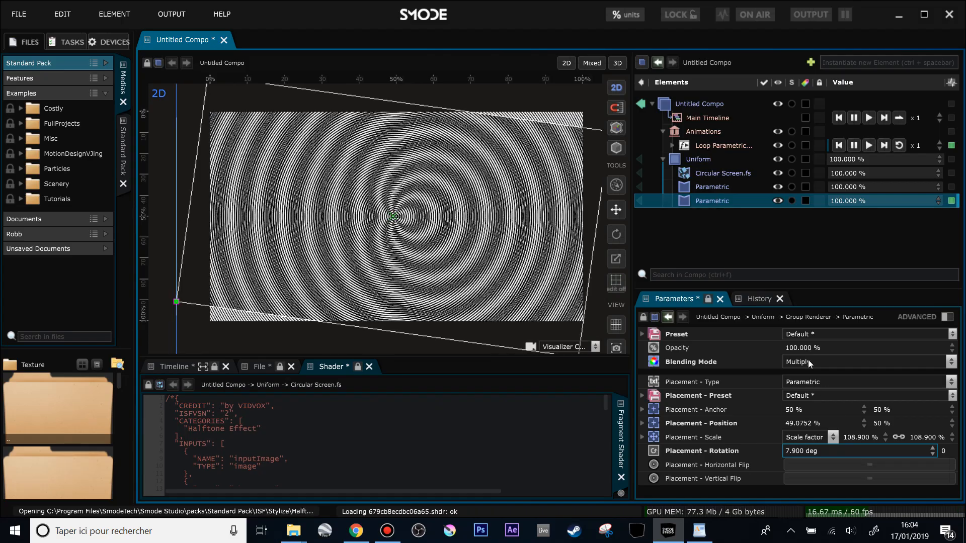
key("ctrl+z")
Step: Try unlinked scale factors of 141 % and 162 % on the first Parametric renderer and restore both to 100 %
left_click(723, 188)
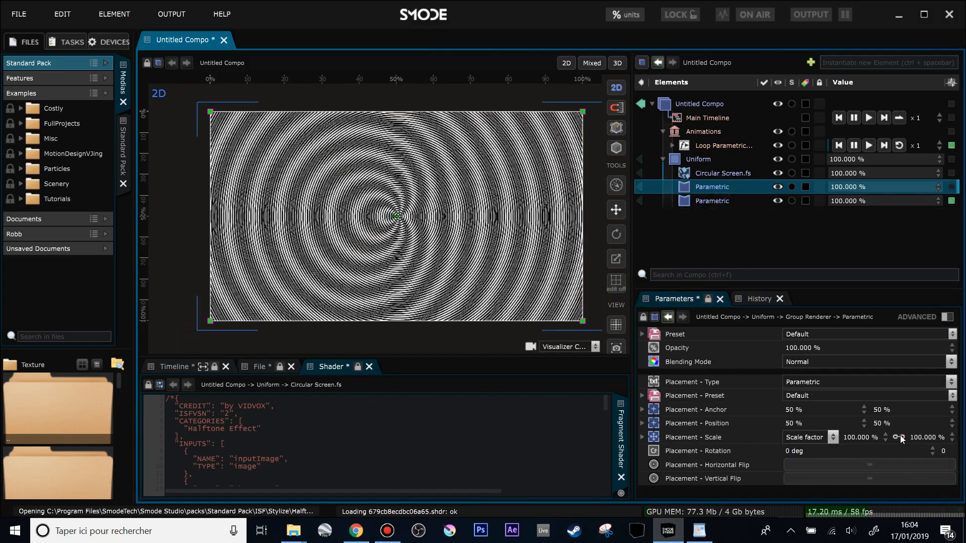
mouse_move(862, 438)
left_mouse_down()
mouse_move(862, 452)
mouse_move(861, 427)
left_mouse_up()
mouse_move(927, 437)
left_mouse_down()
mouse_move(927, 459)
mouse_move(927, 337)
mouse_move(927, 437)
left_mouse_up()
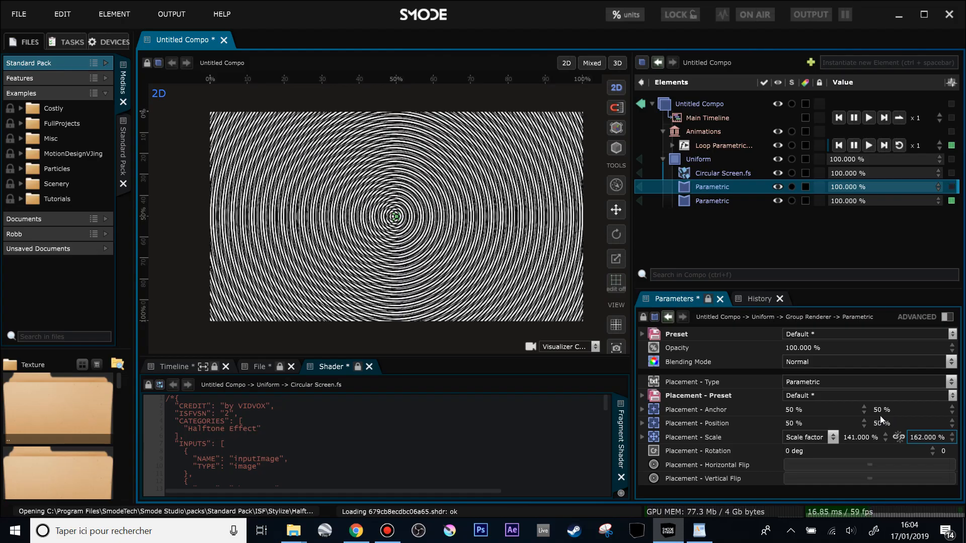
left_click_drag(862, 438, 862, 459)
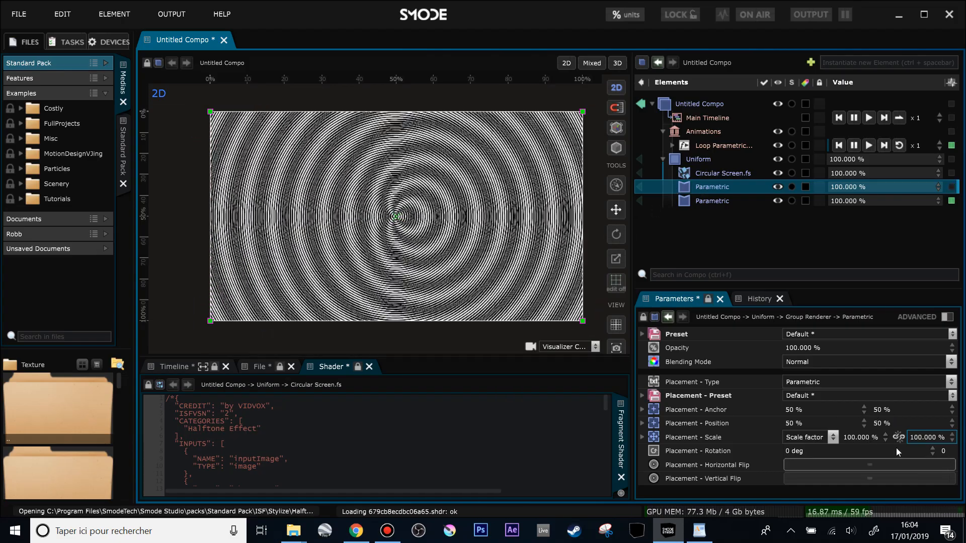
mouse_move(861, 438)
left_mouse_down()
mouse_move(861, 446)
mouse_move(855, 438)
left_mouse_up()
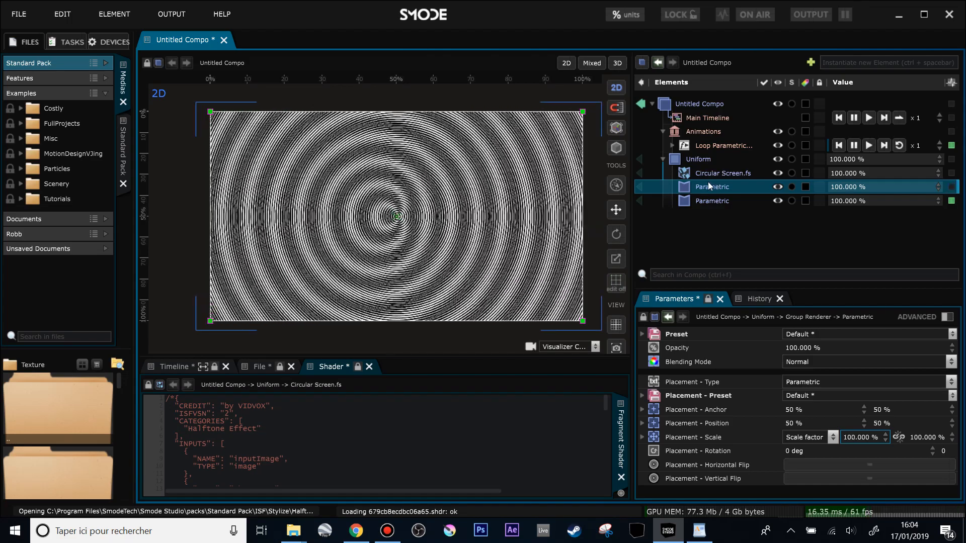
left_click(689, 201)
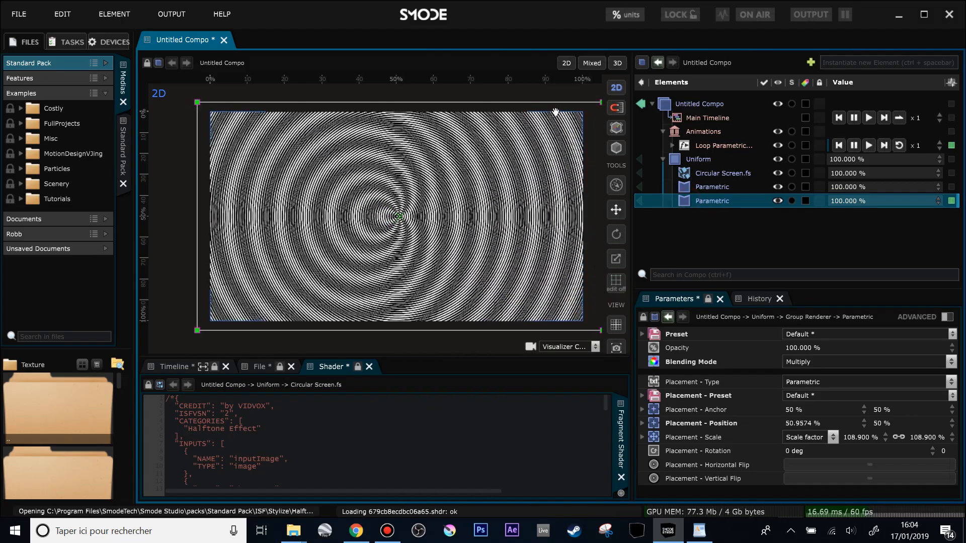
Step: Add a 2D Transform modifier to the first Parametric renderer
left_click(705, 192)
right_click(705, 192)
mouse_move(648, 280)
left_click(743, 201)
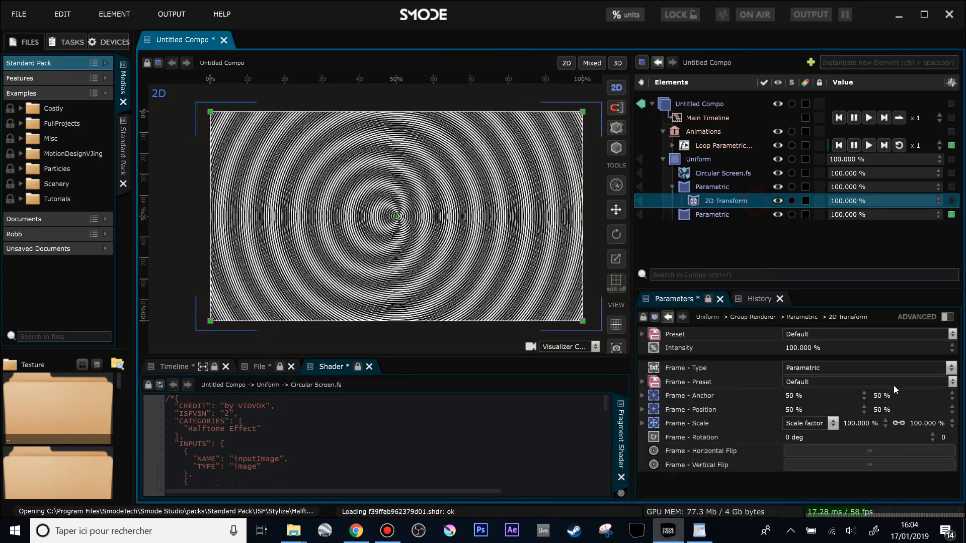
Step: Set all of the 2D Transform's wrap modes to Mirrored Repeat and its frame scale to 115.049 % by 106 %
left_click(948, 317)
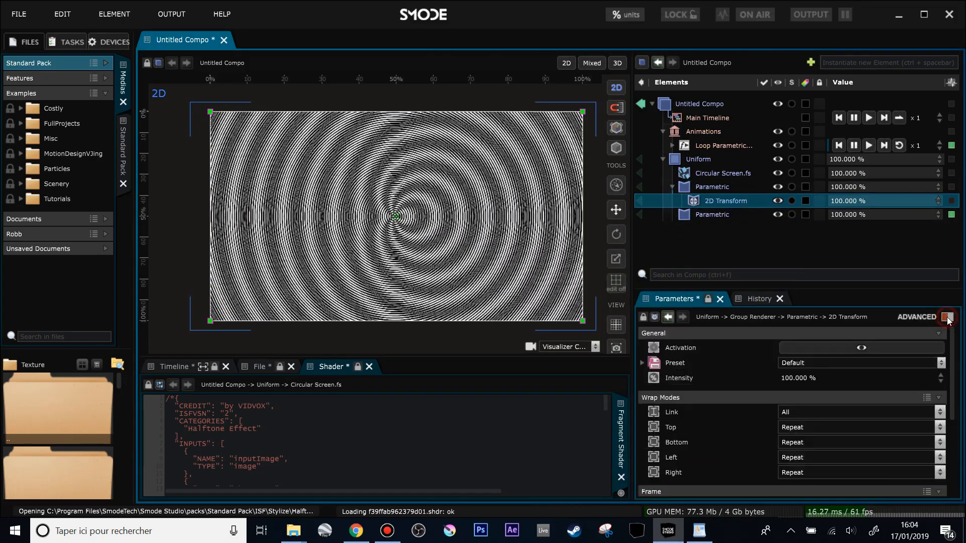
left_click(810, 414)
left_click(818, 391)
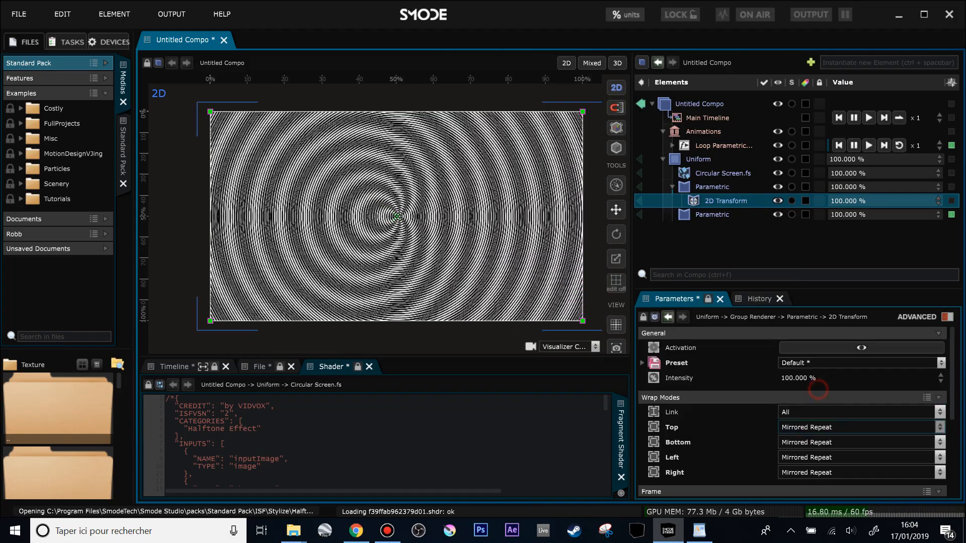
left_click(948, 318)
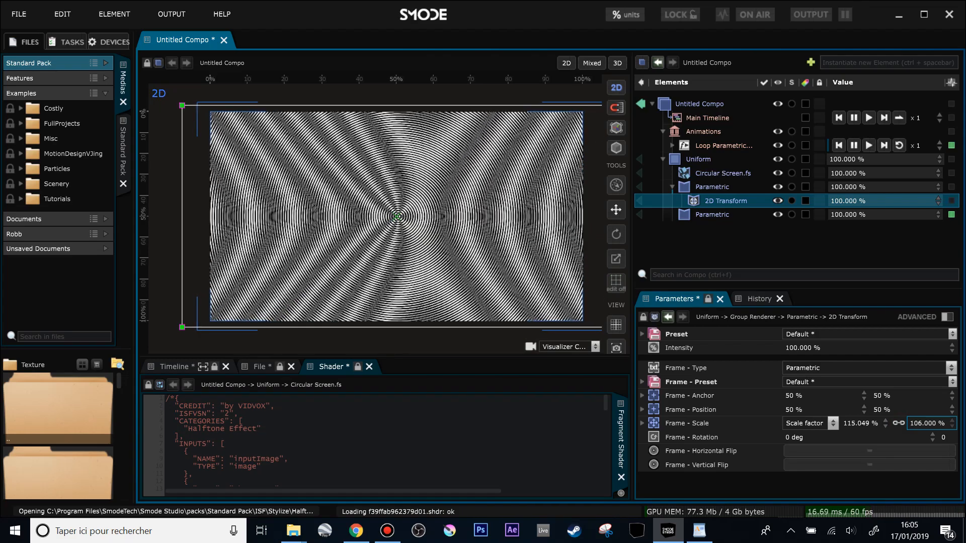
Step: Duplicate the second Parametric renderer and adjust the copy to vertical position 55.1107 % and vertical scale 117.288 %
left_click(700, 215)
key("ctrl+d")
left_click(464, 296)
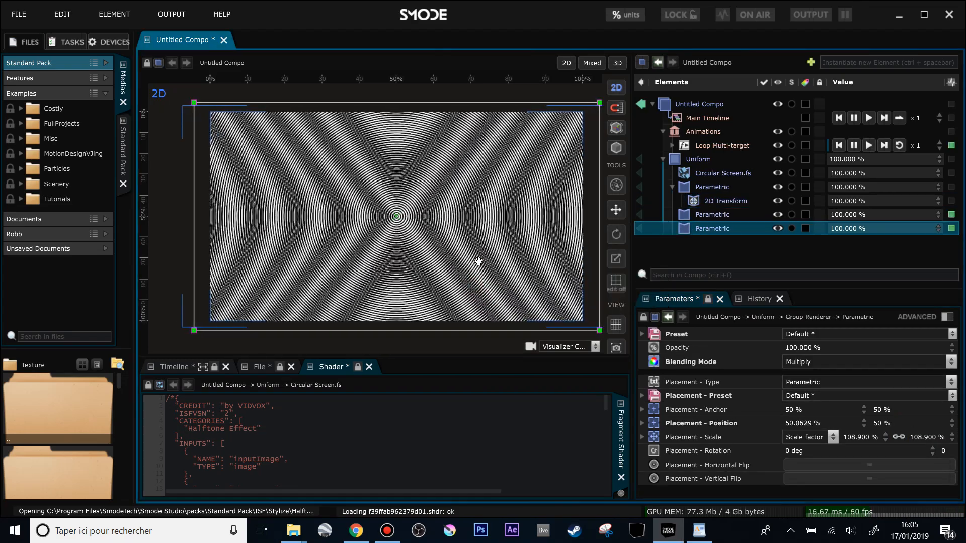
left_click_drag(486, 238, 463, 261)
left_click_drag(460, 125, 461, 107)
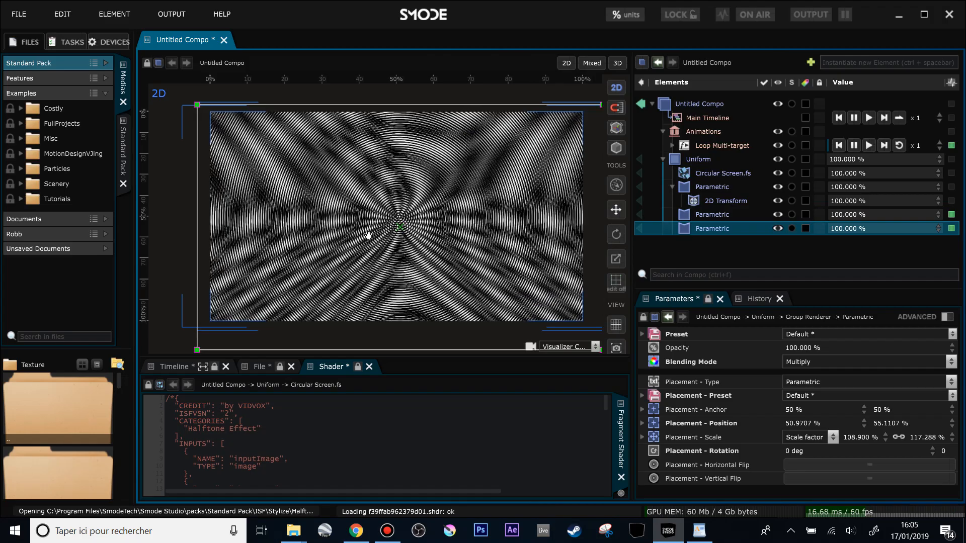
left_click_drag(512, 213, 432, 214)
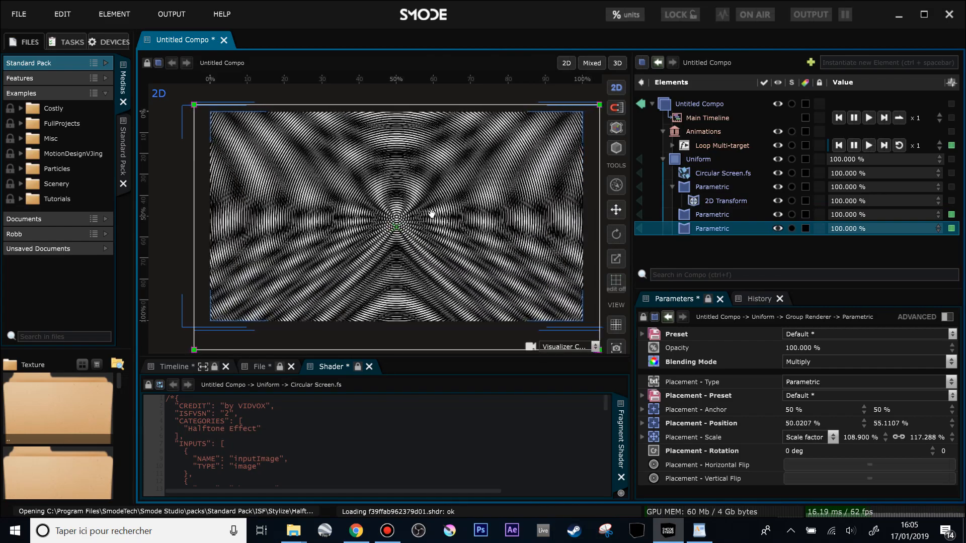
Step: Replace the Circular Screen modifier's shader file with Line Screen.fs from the Halftone folder
left_click(674, 174)
left_click(672, 188)
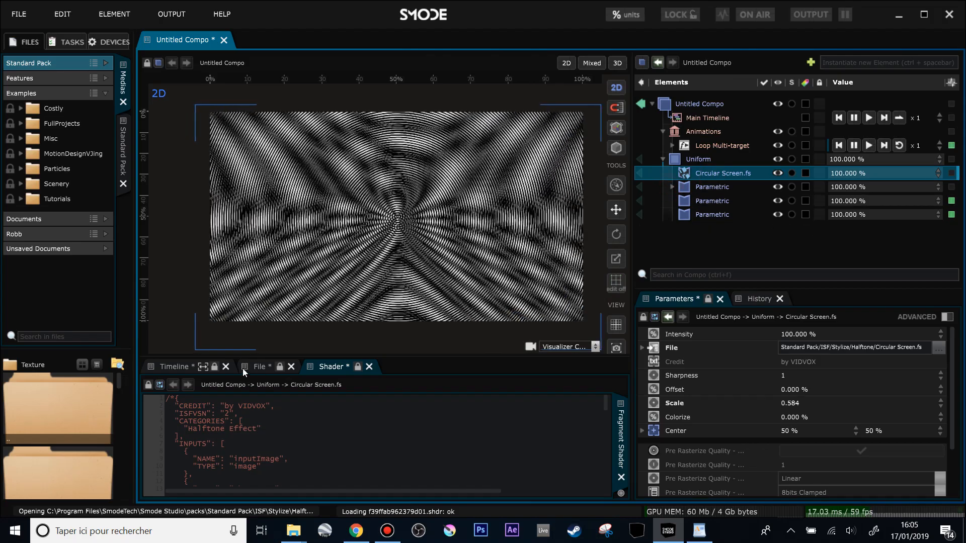
left_click(256, 367)
scroll(432, 458, "down", 2)
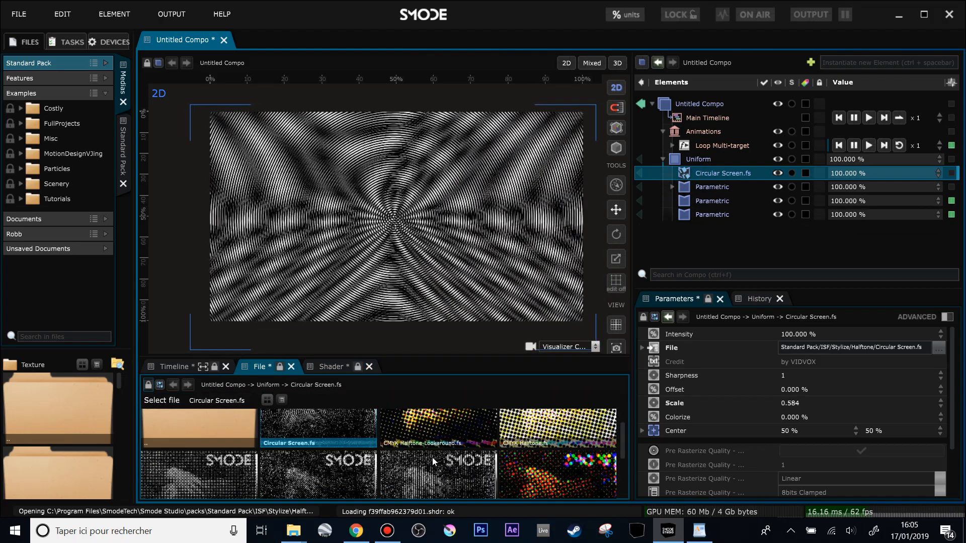
left_click(439, 469)
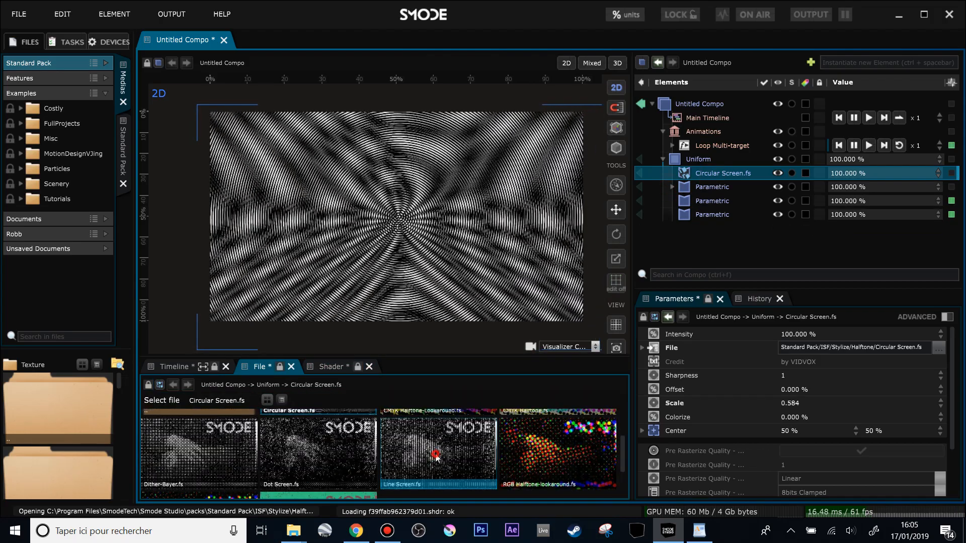
Step: Rotate the third Parametric renderer to 4.4 degrees
left_click(696, 214)
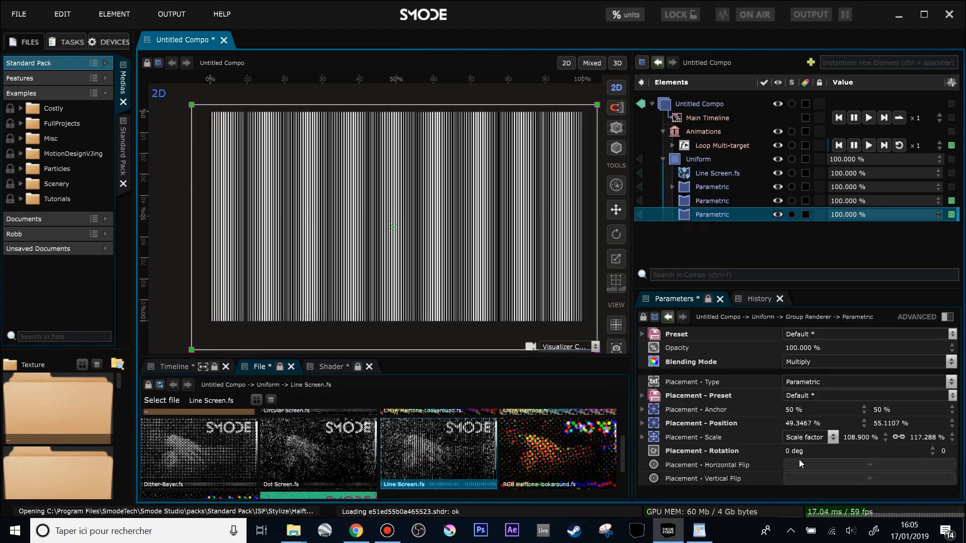
left_click_drag(859, 451, 859, 407)
left_click_drag(447, 313, 447, 343)
scroll(375, 224, "up", 3)
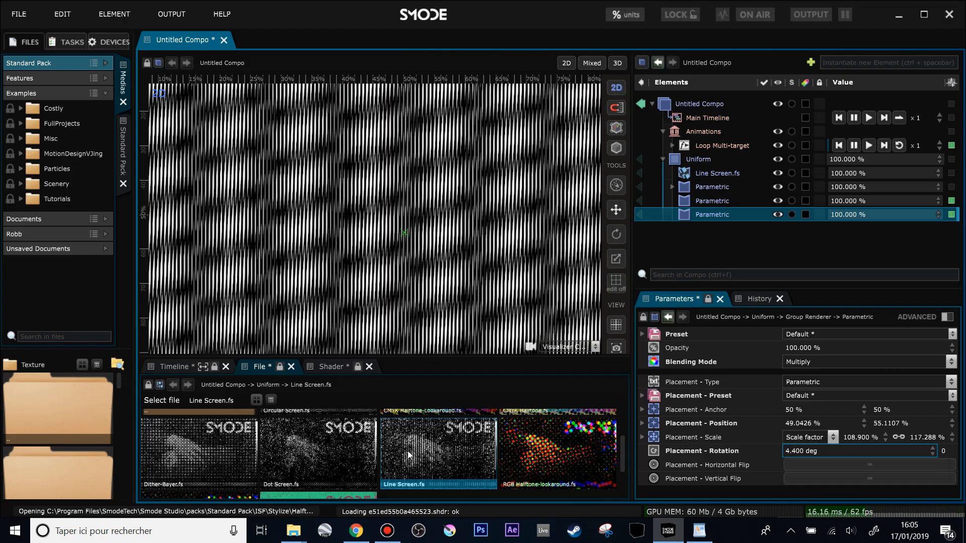
Step: Browse the Halftone shaders and switch the Uniform layer's shader file back to Circular Screen.fs
scroll(430, 466, "up", 2)
scroll(430, 460, "down", 3)
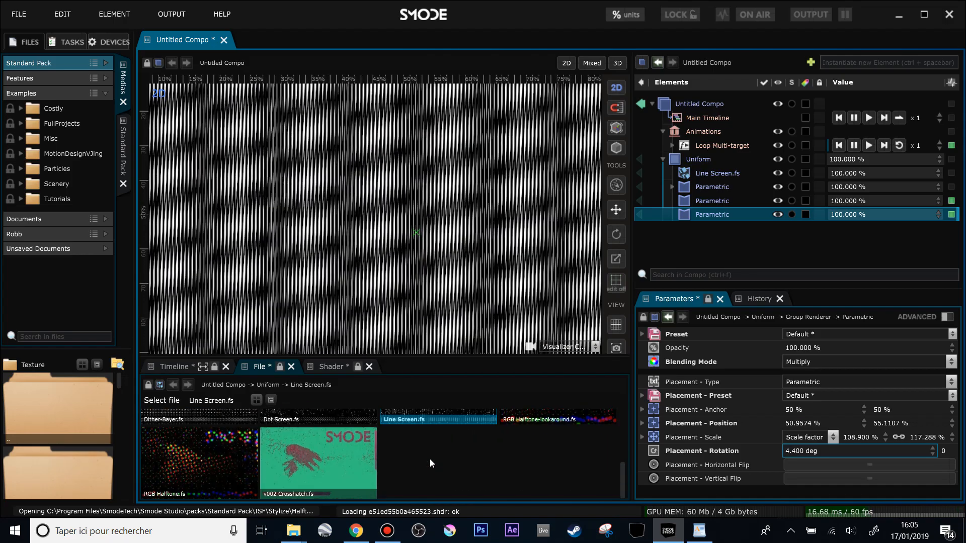
scroll(426, 465, "up", 2)
left_click(433, 476)
right_click(433, 486)
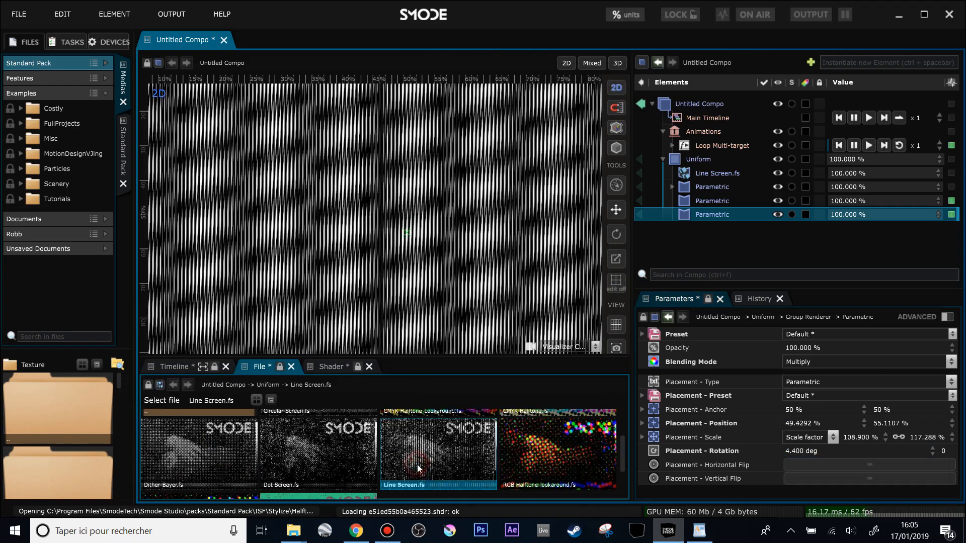
scroll(335, 438, "up", 2)
left_click(335, 433)
scroll(383, 236, "down", 3)
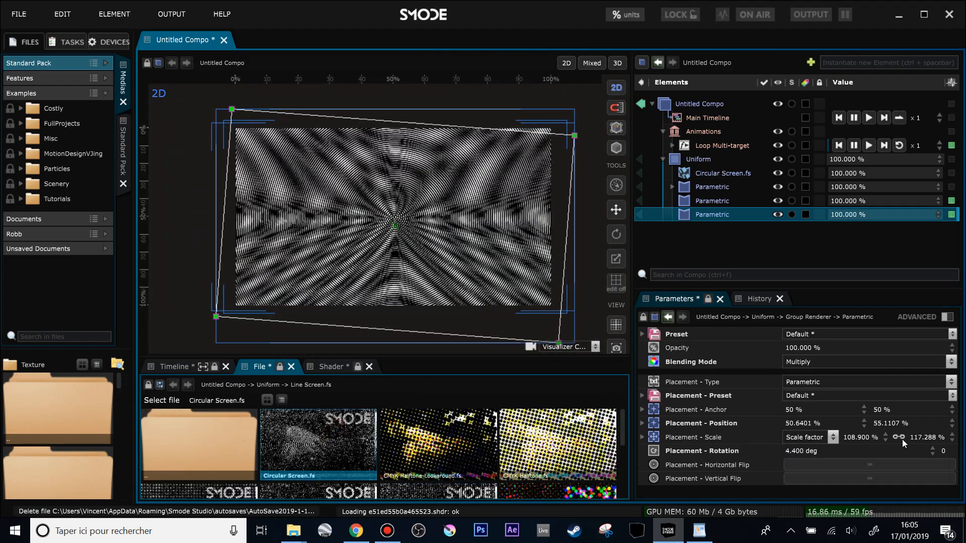
Step: Unlink the third Parametric renderer's scale, setting it to 109.989 % by 124.384 %, and move its vertical position to 51.5661 %
left_click_drag(927, 438, 927, 423)
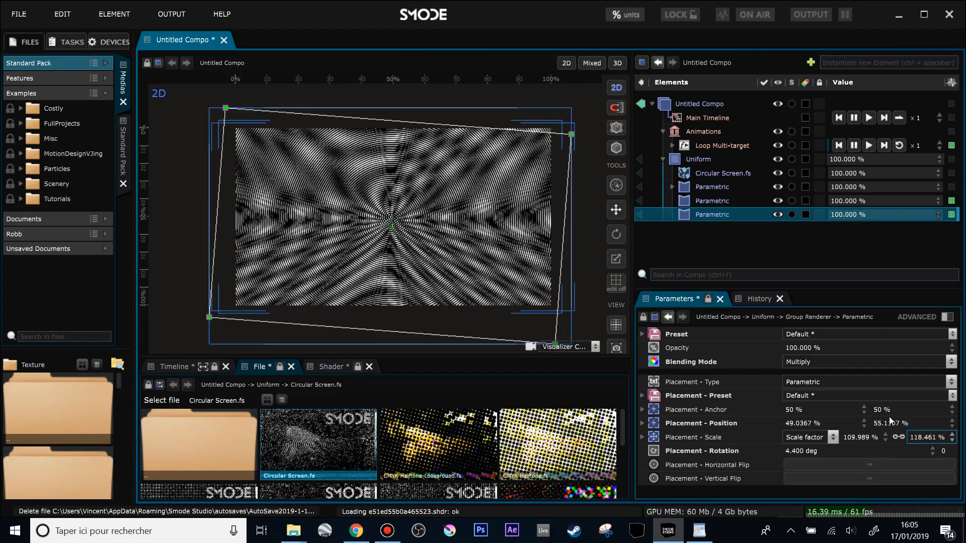
left_click(457, 233)
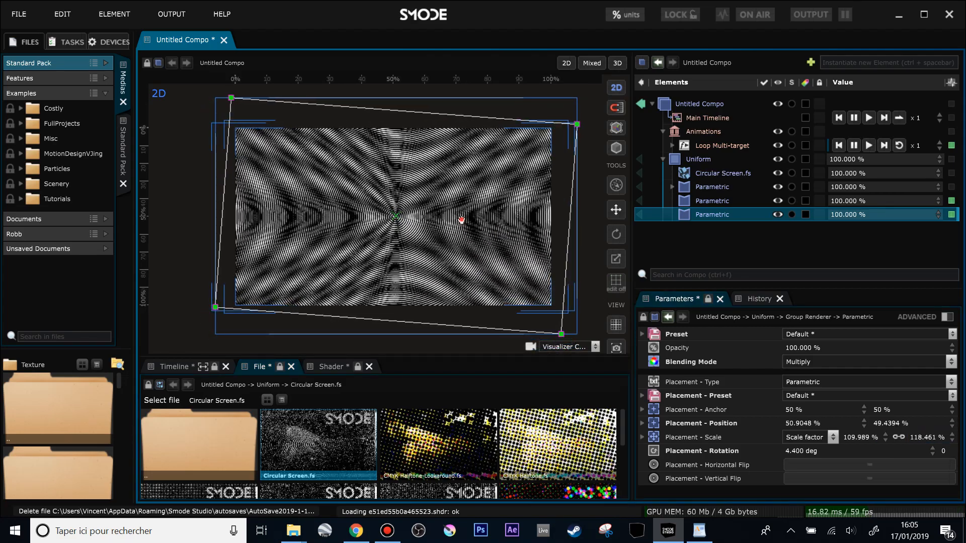
left_click(900, 438)
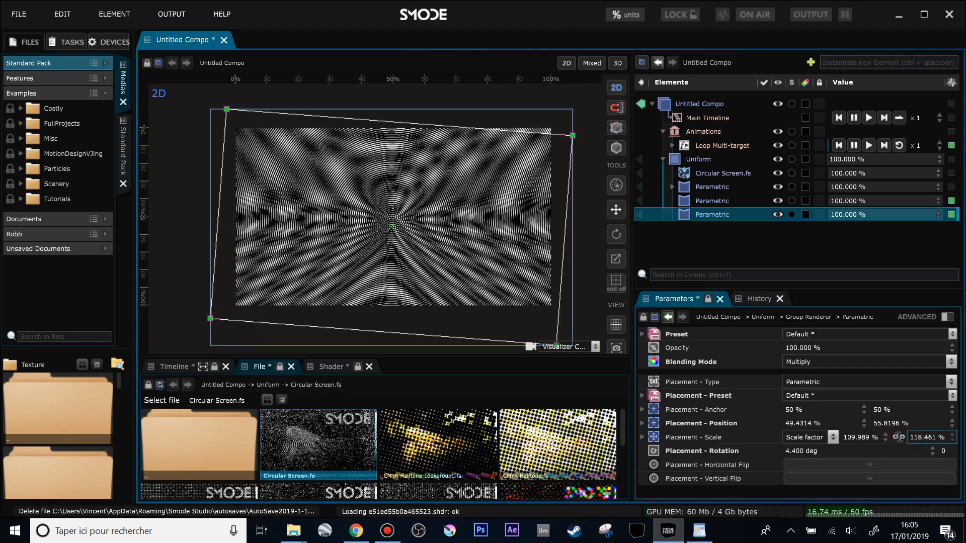
left_click_drag(496, 167, 501, 159)
left_click_drag(837, 214, 942, 214)
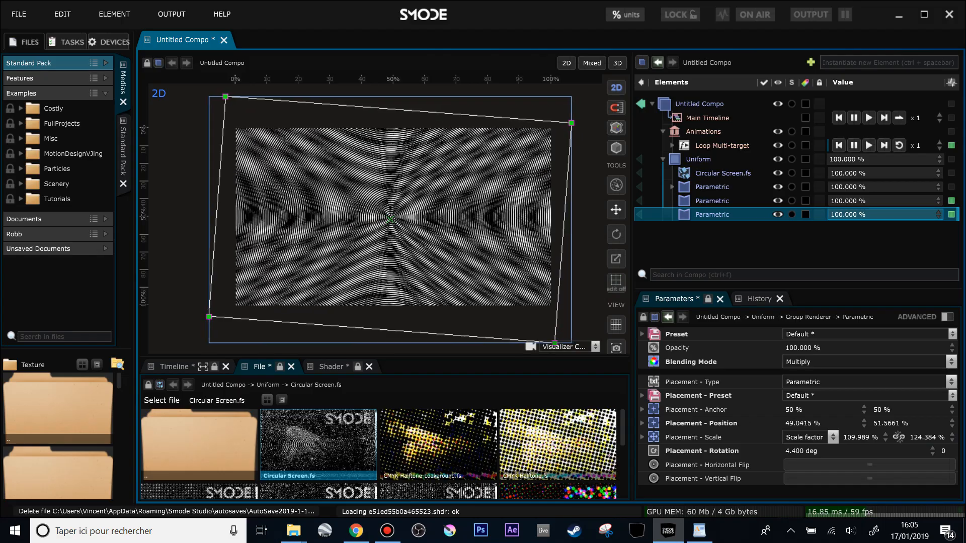
scroll(327, 211, "up", 2)
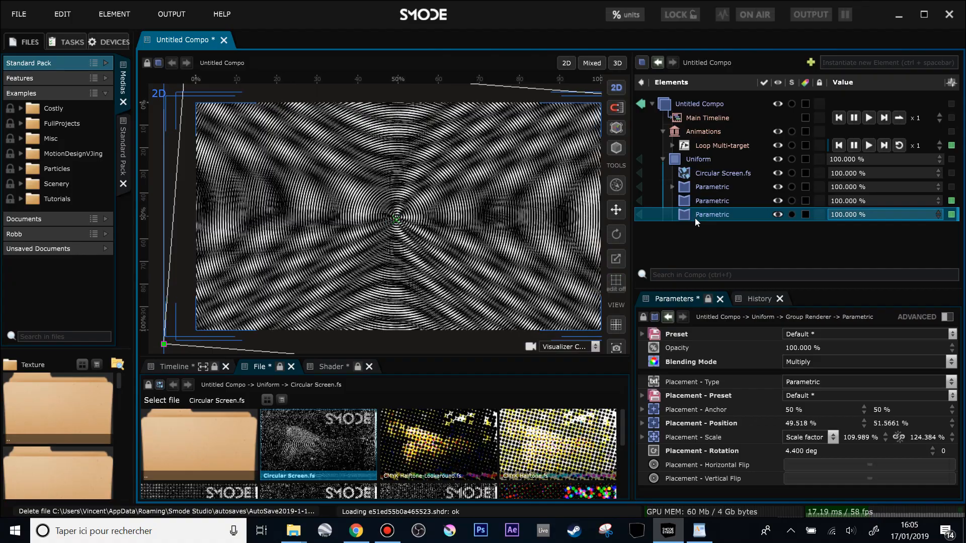
Step: Rotate the third Parametric renderer to 1.326 degrees
mouse_move(804, 453)
left_mouse_down()
mouse_move(770, 453)
mouse_move(816, 453)
mouse_move(804, 453)
left_mouse_up()
scroll(375, 217, "down", 3)
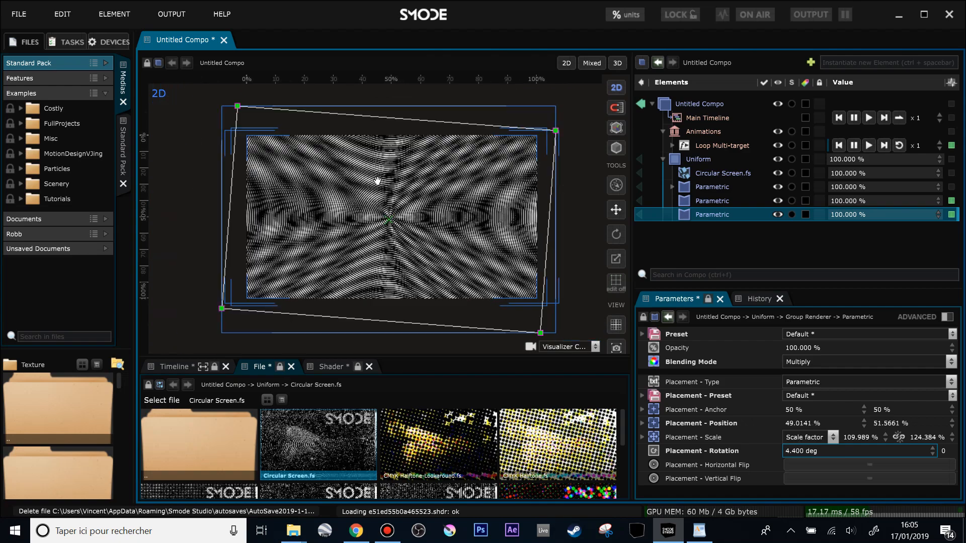
left_click_drag(571, 141, 571, 128)
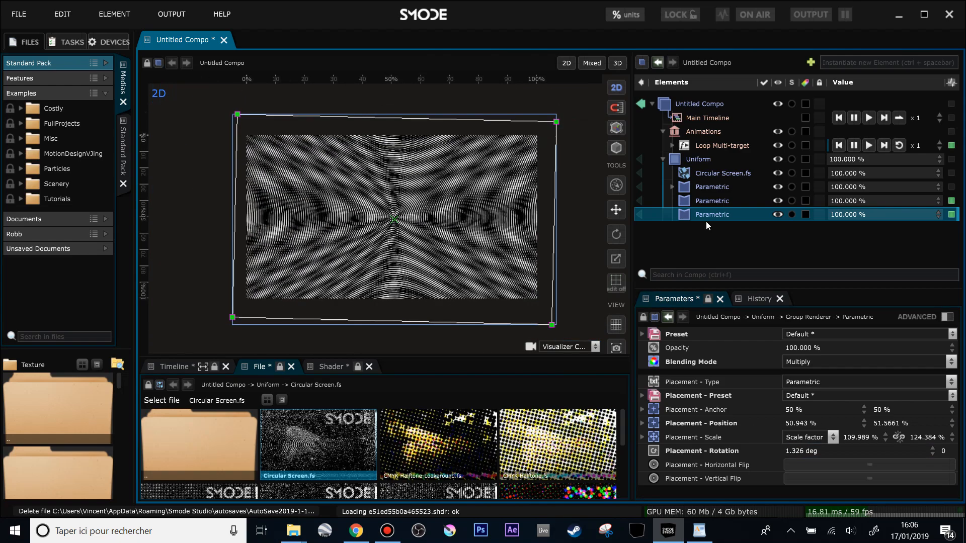
Step: Add a 2D Transform distort modifier to the third Parametric renderer and rotate its frame to 71.7 degrees
right_click(705, 217)
mouse_move(638, 313)
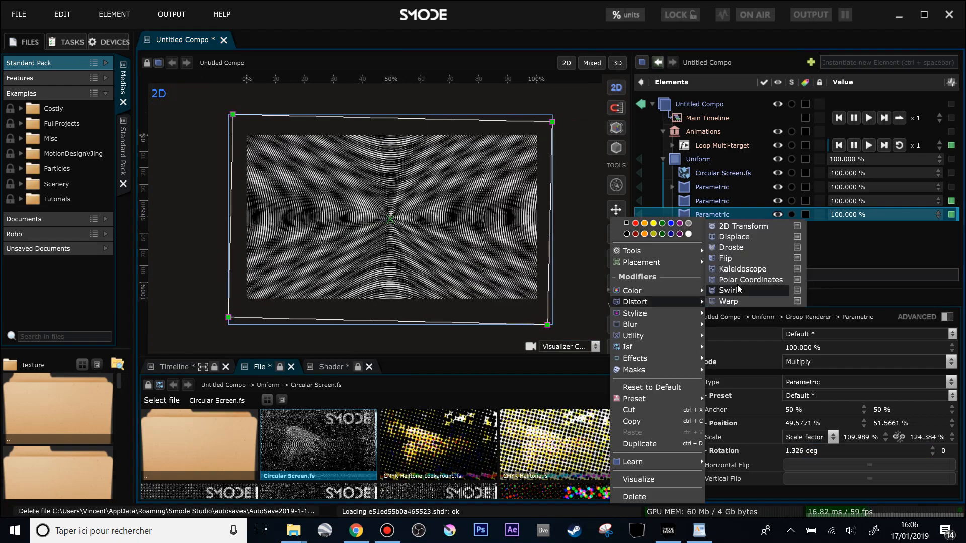
left_click(740, 226)
left_click_drag(797, 439, 834, 439)
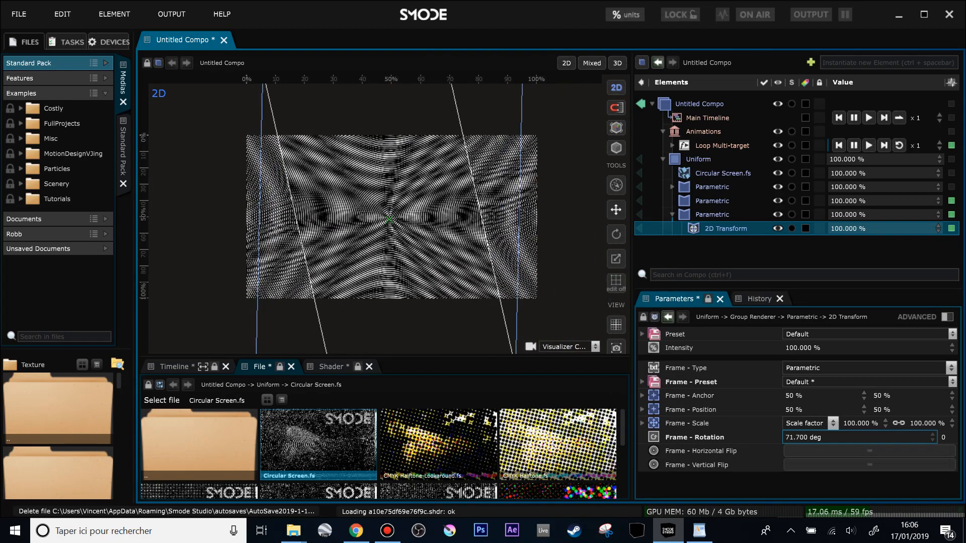
Step: Set all of the 2D Transform's wrap modes to Mirrored Repeat, and its frame to 104 % scale and -0.7 degrees rotation
left_click(948, 317)
left_click(816, 434)
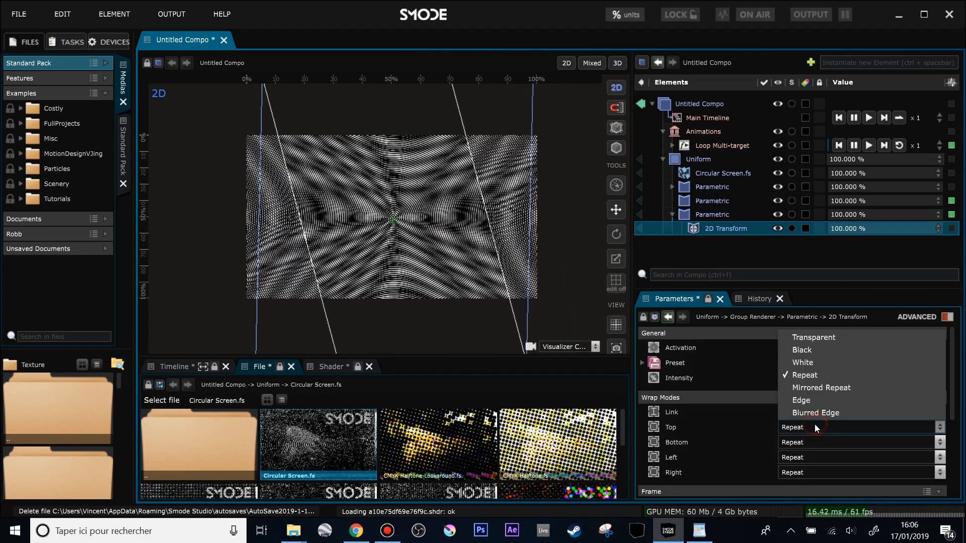
left_click(822, 392)
scroll(378, 218, "up", 2)
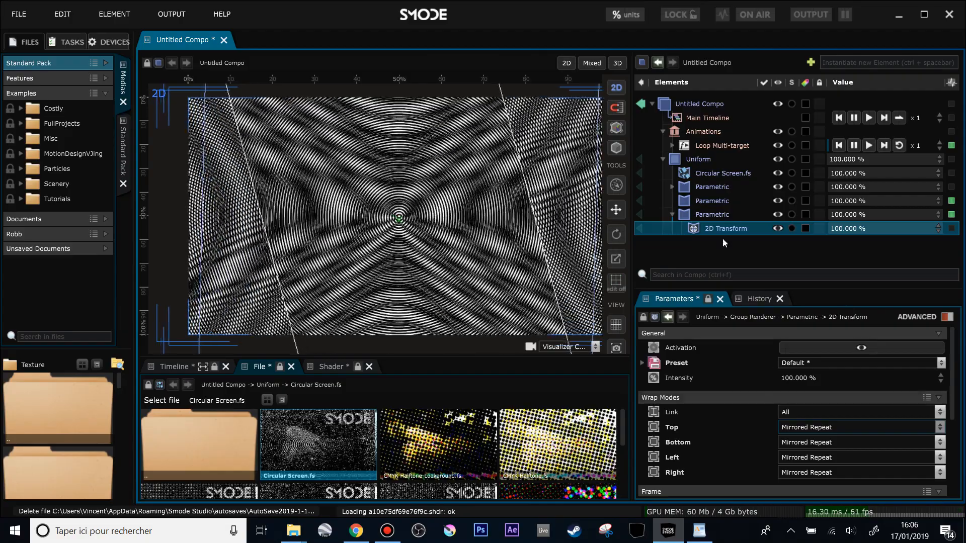
scroll(859, 394, "down", 3)
left_click_drag(911, 439, 911, 419)
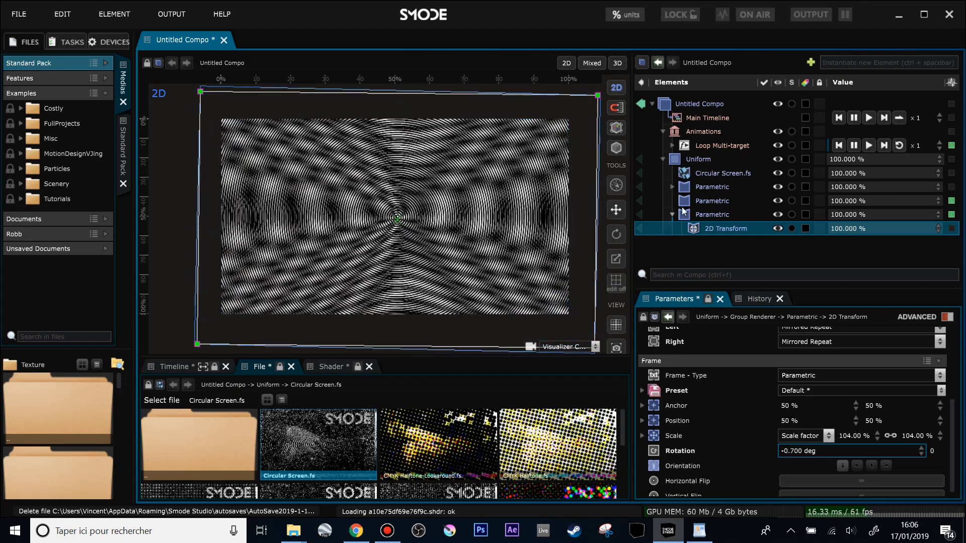
Step: Delete the 2D Transform modifier from the third Parametric renderer
key("Delete")
key("Return")
Step: Rotate the third Parametric renderer to -2.274 degrees and set its horizontal scale to 120.405 %
left_click(710, 217)
left_click_drag(809, 452, 825, 451)
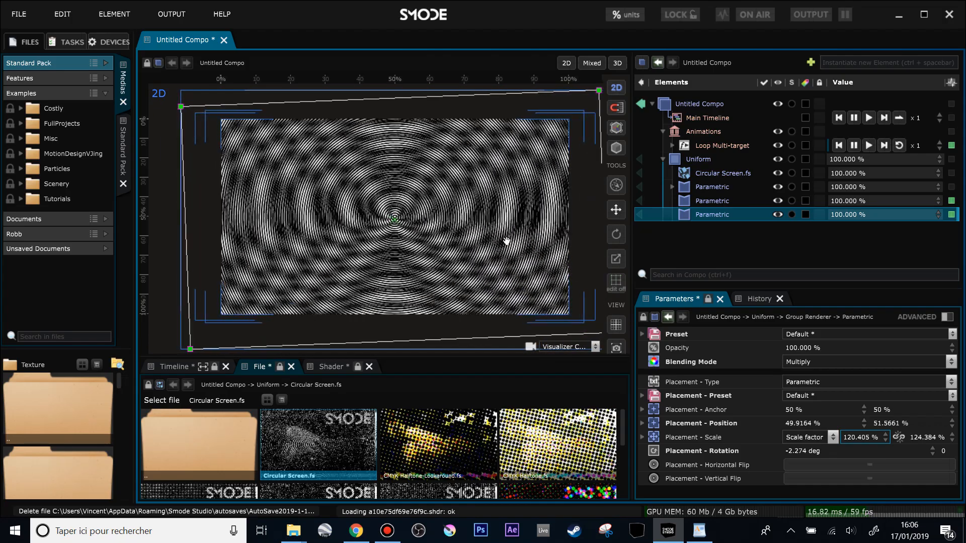
left_click_drag(523, 247, 509, 241)
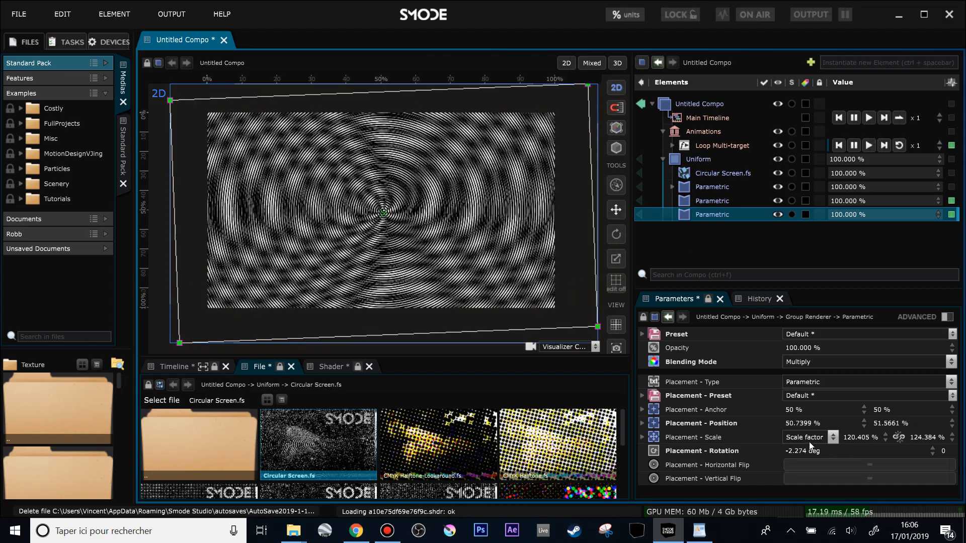
Step: Expose the third Parametric renderer's scale width as a percentage parameter
left_click(640, 437)
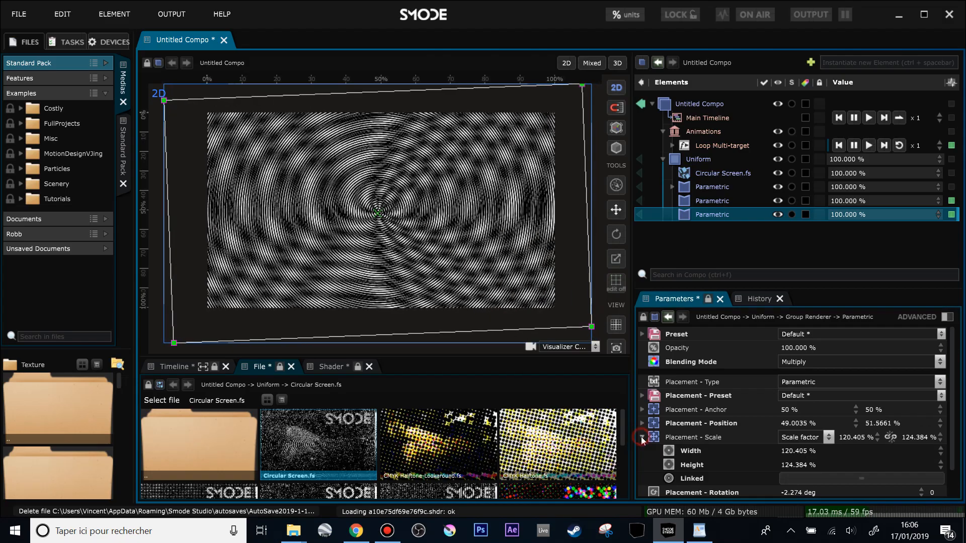
right_click(677, 450)
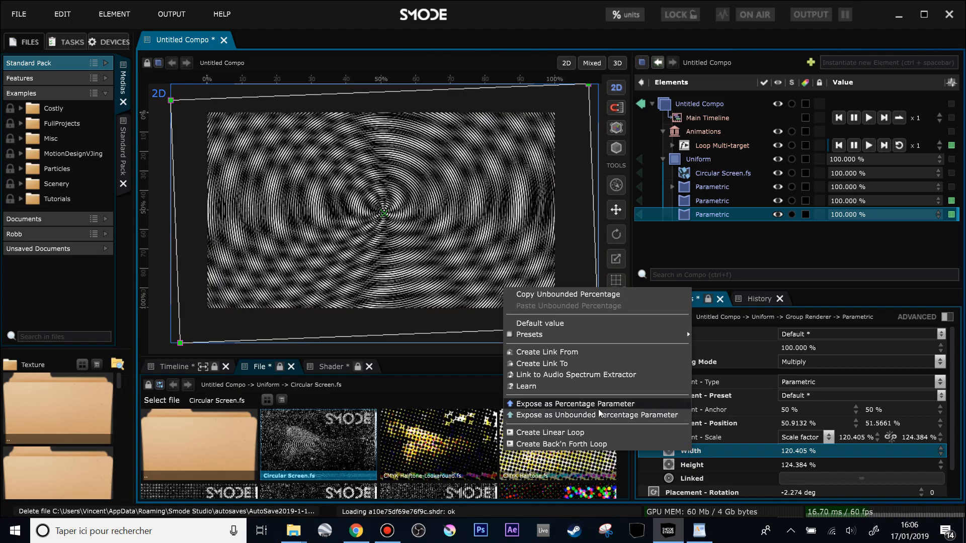
left_click(601, 404)
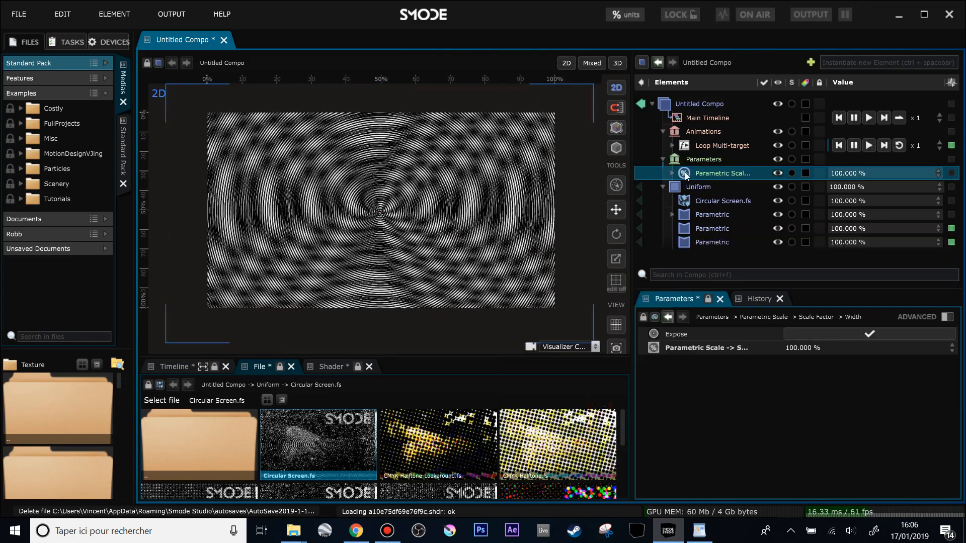
Step: Open the exposed parameter in the Function Editor and set its width key at 100 % to 102.344 %
double_click(703, 175)
left_click(704, 162)
left_click(705, 173)
left_click(406, 368)
left_click_drag(416, 407, 614, 406)
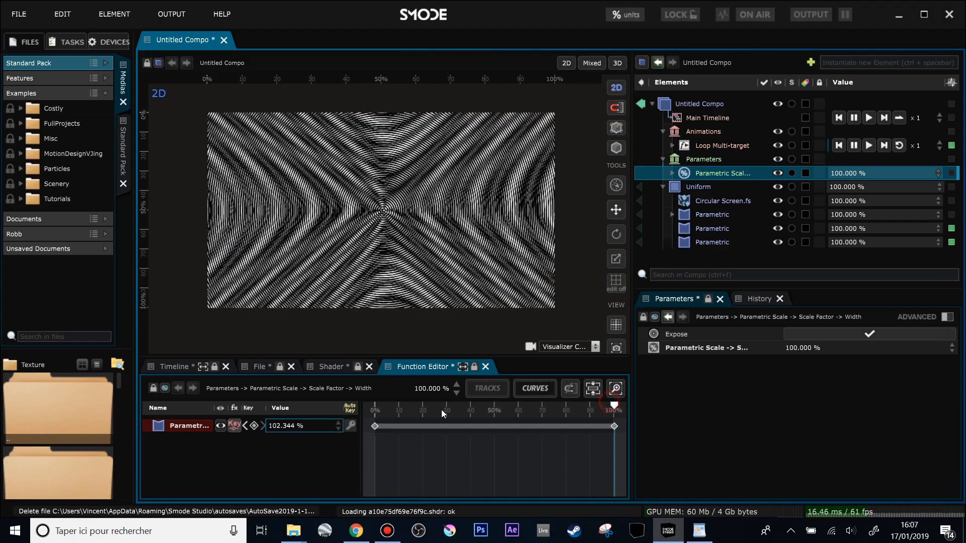
Step: Compare the pattern at both ends of the function and set the width key at 0 % to 124.258 %
left_click_drag(614, 405, 554, 411)
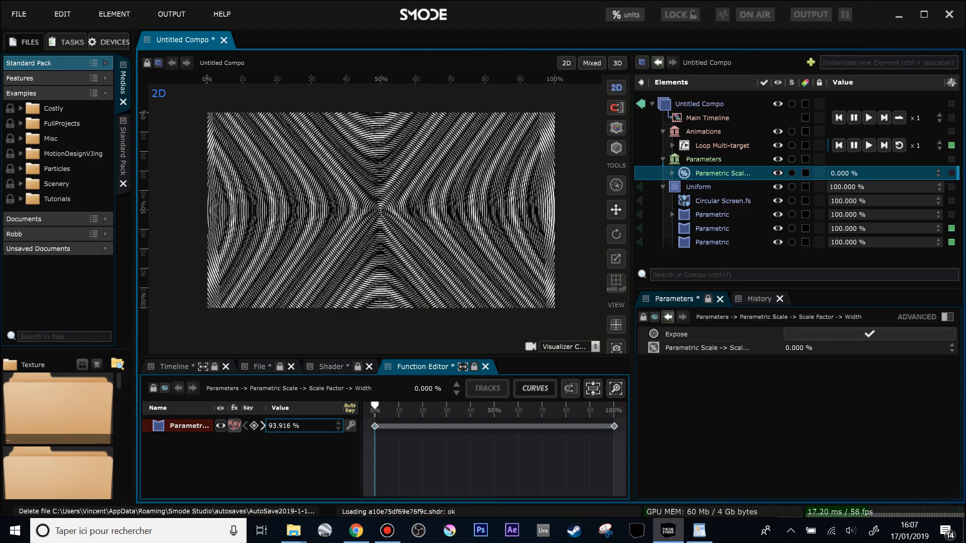
left_click_drag(366, 406, 614, 406)
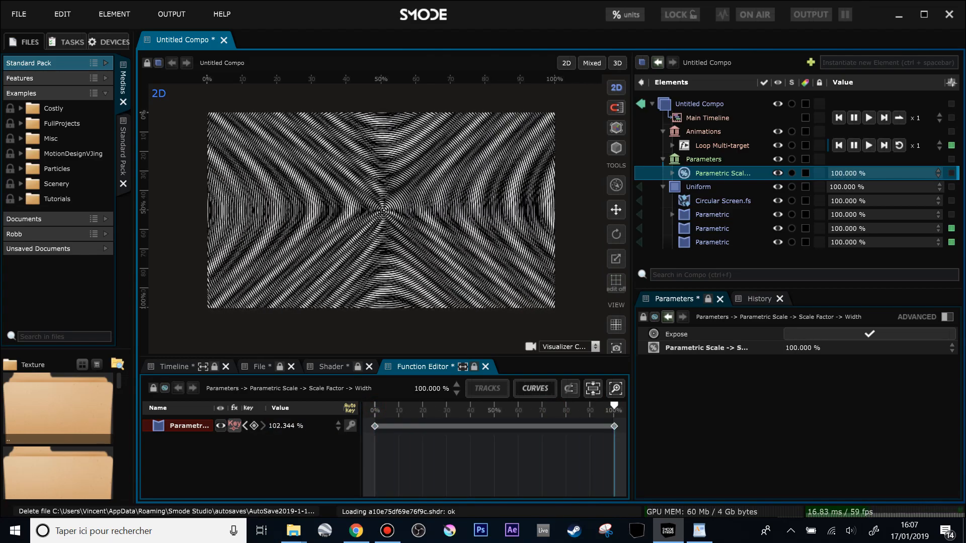
left_click_drag(614, 407, 375, 407)
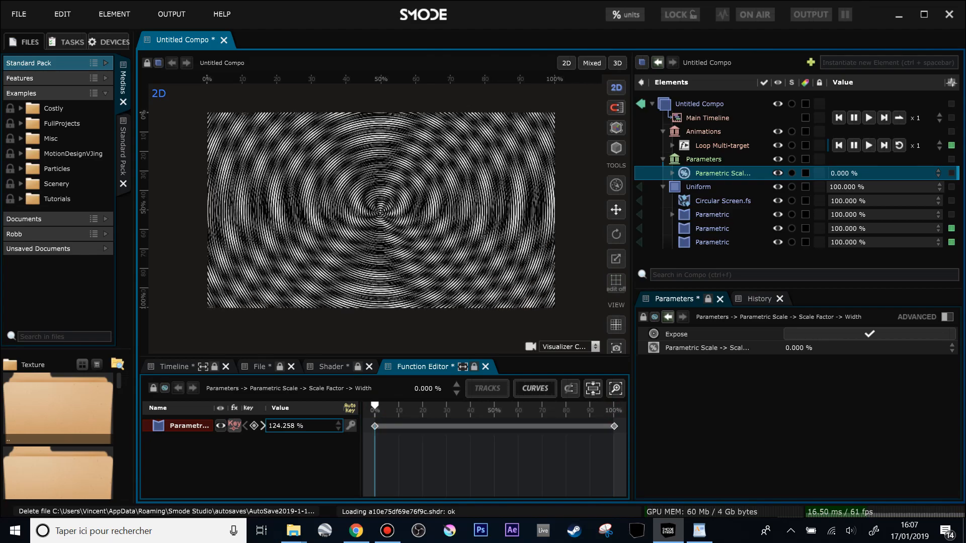
Step: Unlink the second Parametric renderer's scale and set its vertical scale to 111.078 %
left_click(711, 229)
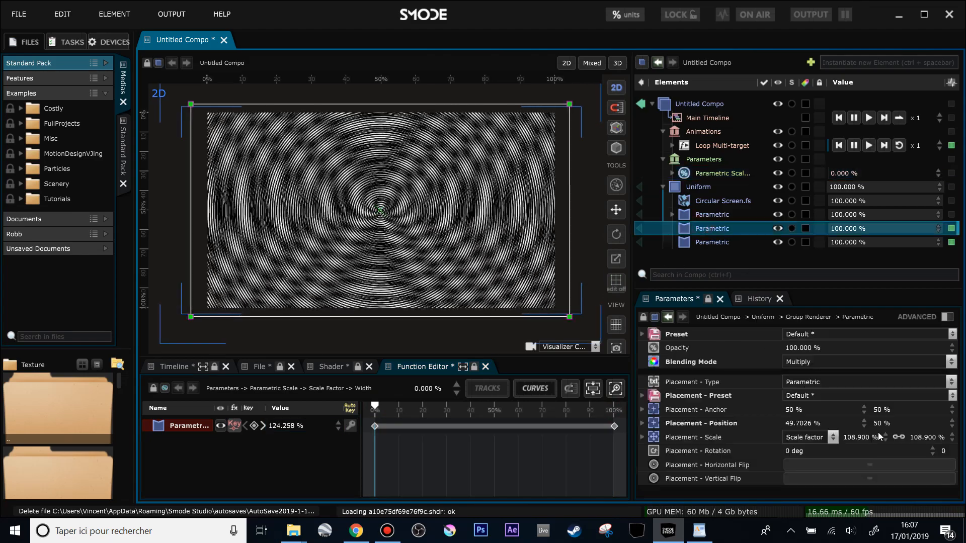
left_click(901, 438)
left_click_drag(927, 438, 927, 426)
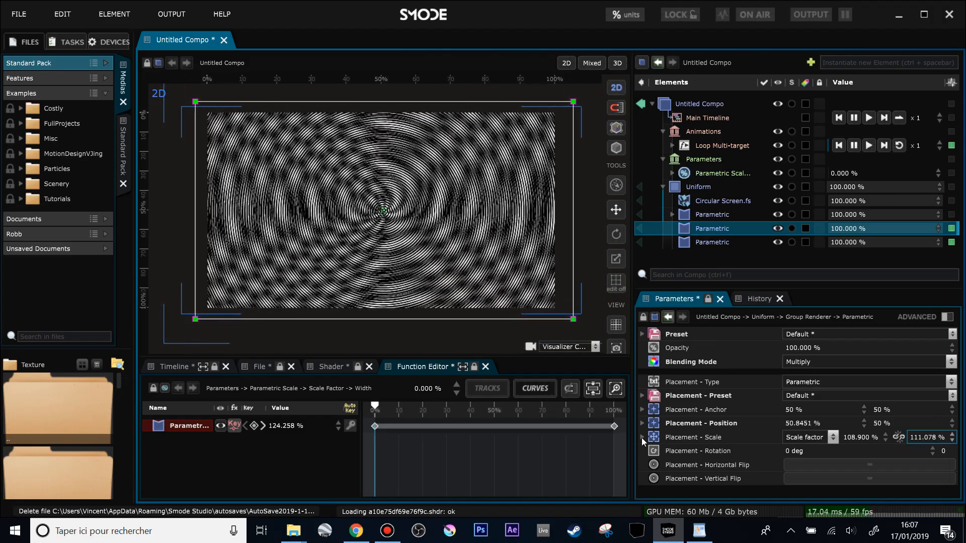
Step: Add the second Parametric renderer's scale height as another track of the exposed parameter's function
left_click(641, 438)
left_click(693, 465, "ctrl")
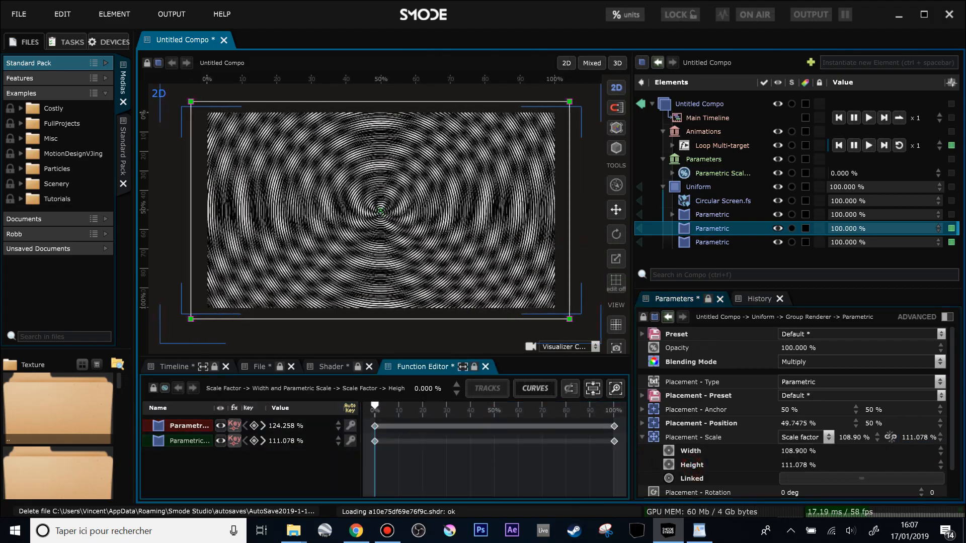
left_click_drag(291, 446, 290, 479)
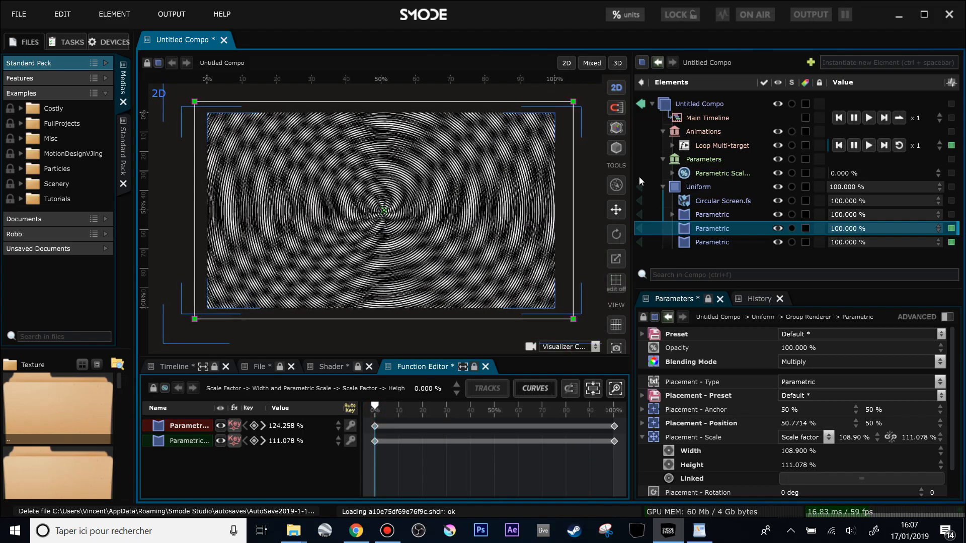
Step: Rename the exposed scale parameter as Voice link
left_click(723, 173)
left_click(726, 173)
type("Voice link")
key("Return")
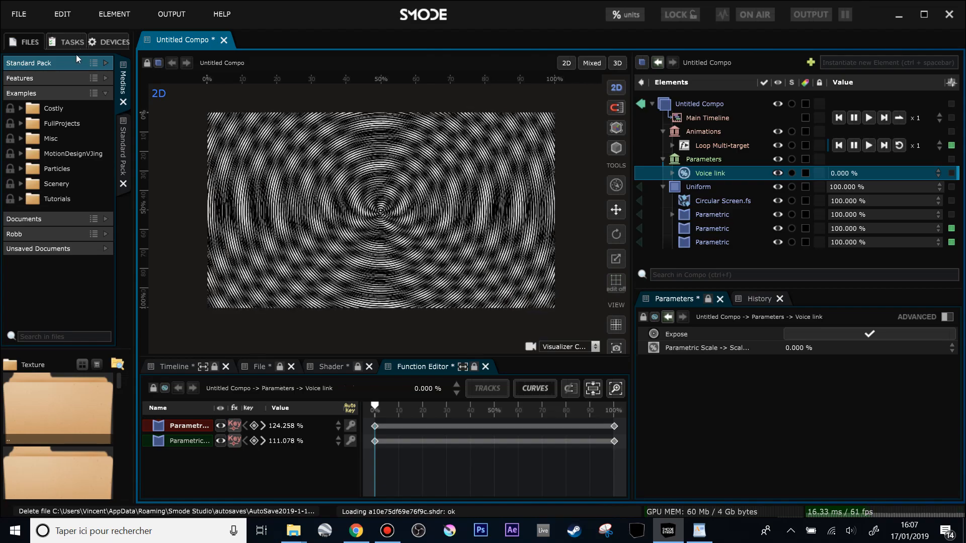
Step: Set the engine's audio input device to the Windows Audio Microphone (Blue Snowball) and apply the change
left_click(109, 41)
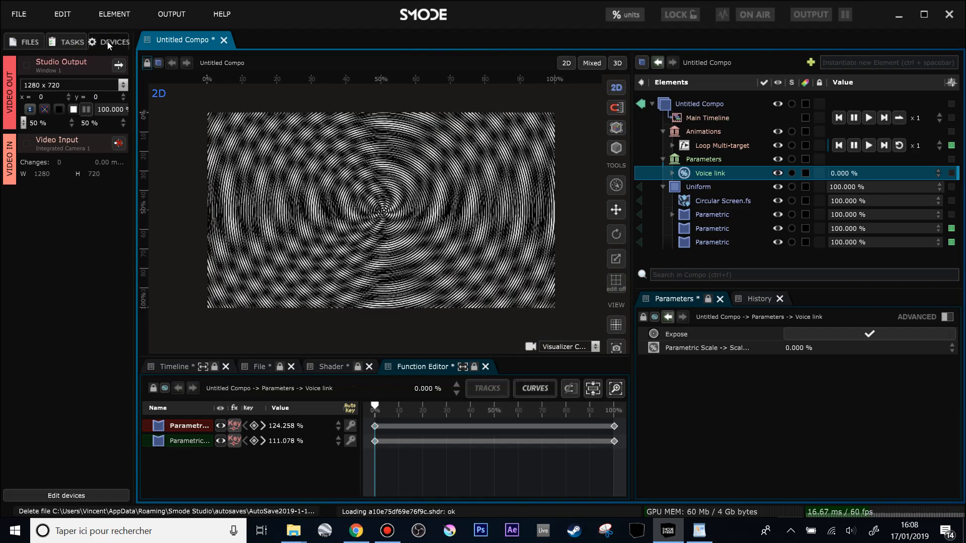
left_click(68, 497)
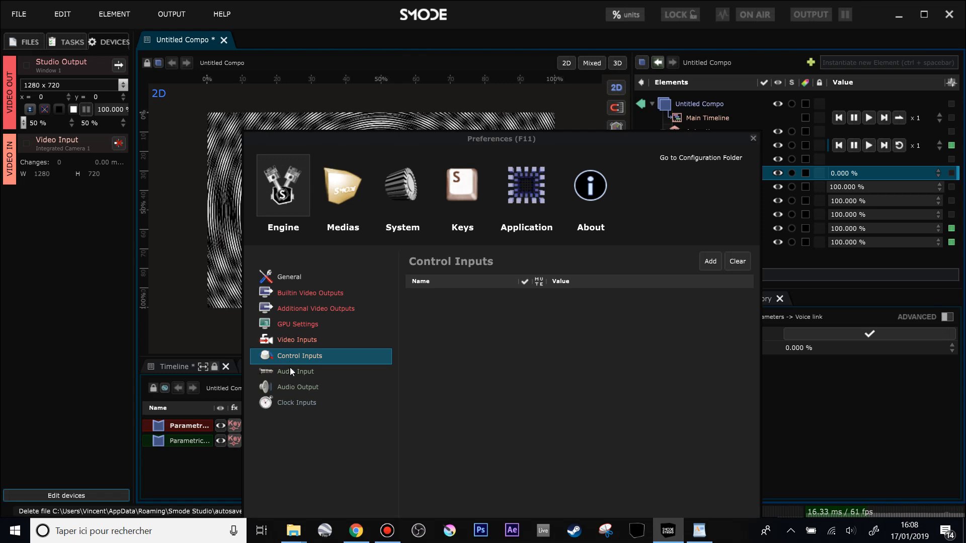
left_click(293, 370)
left_click(578, 299)
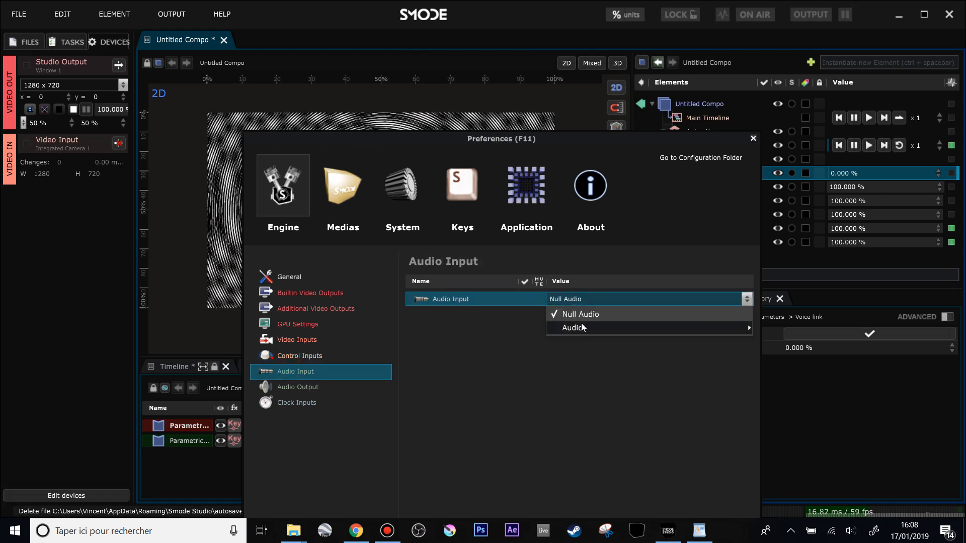
mouse_move(654, 328)
mouse_move(795, 313)
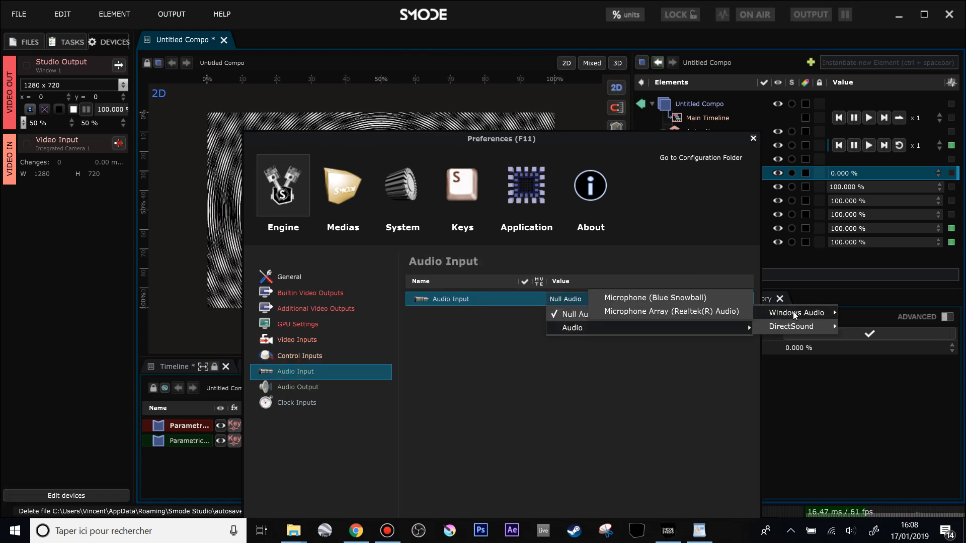
left_click(683, 301)
left_click_drag(655, 136, 622, 52)
left_click(699, 463)
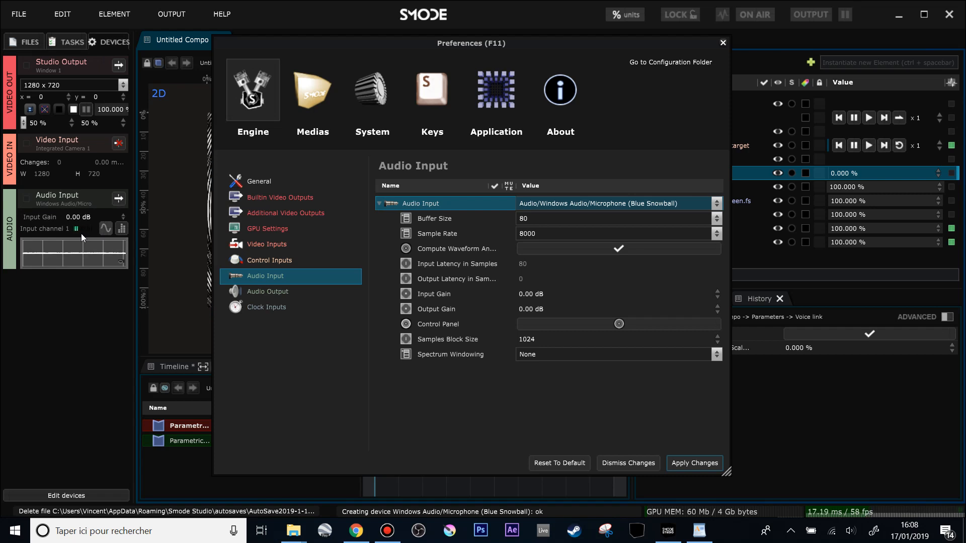
left_click(723, 42)
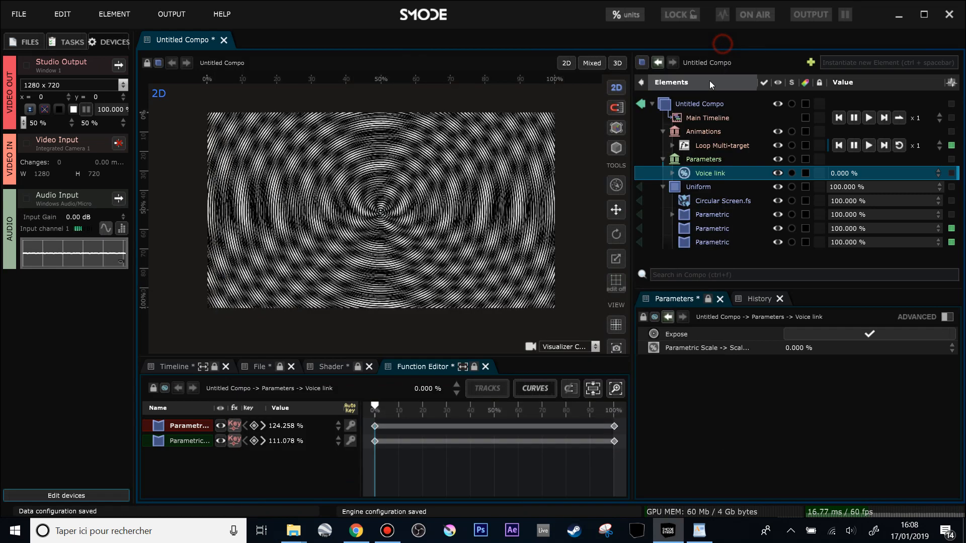
Step: Link the Voice link value to an Audio Spectrum Extractor and display the new link's source settings
right_click(843, 173)
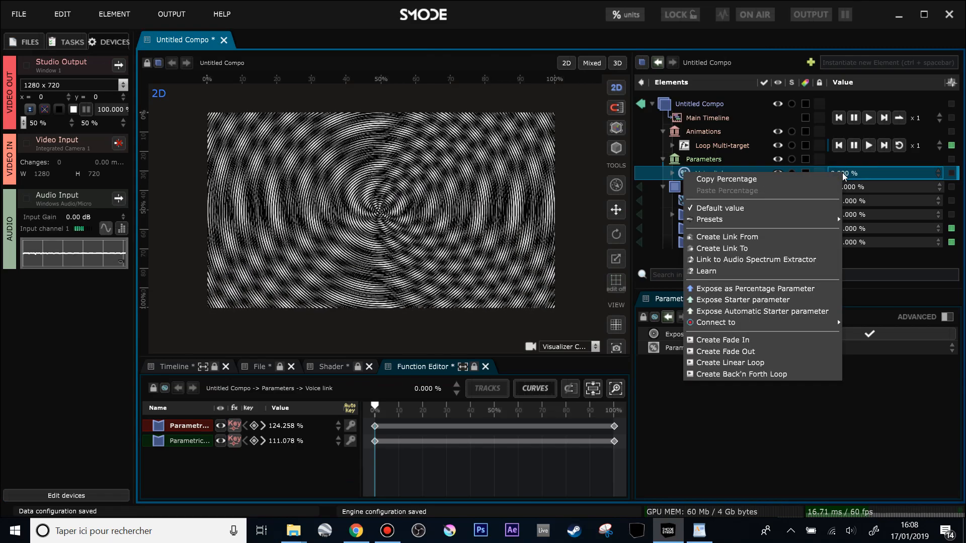
left_click(777, 260)
left_click(689, 156)
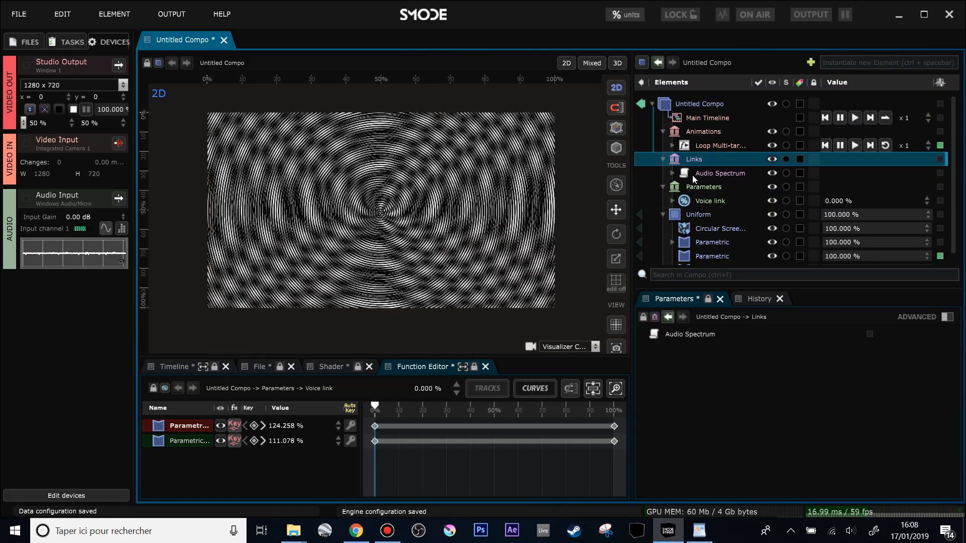
left_click(707, 174)
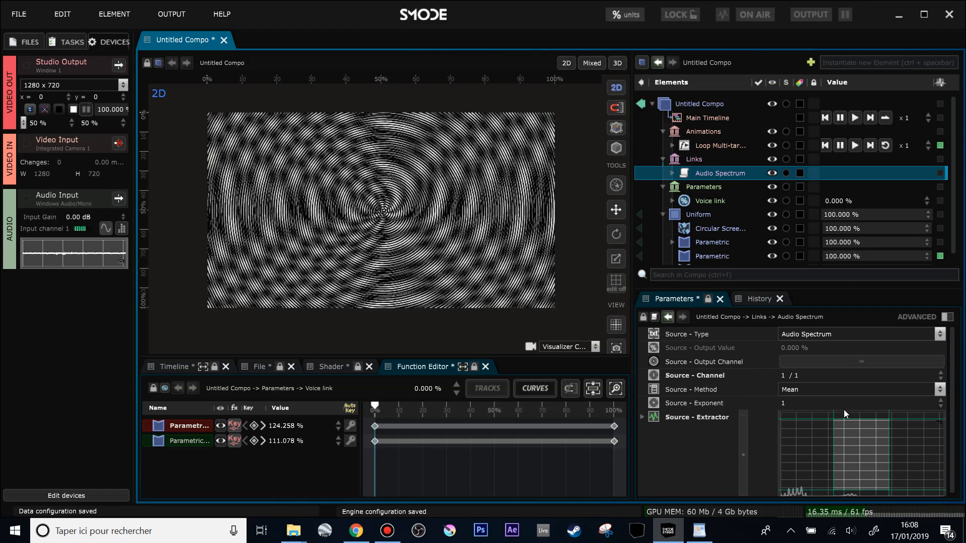
scroll(845, 412, "down", 1)
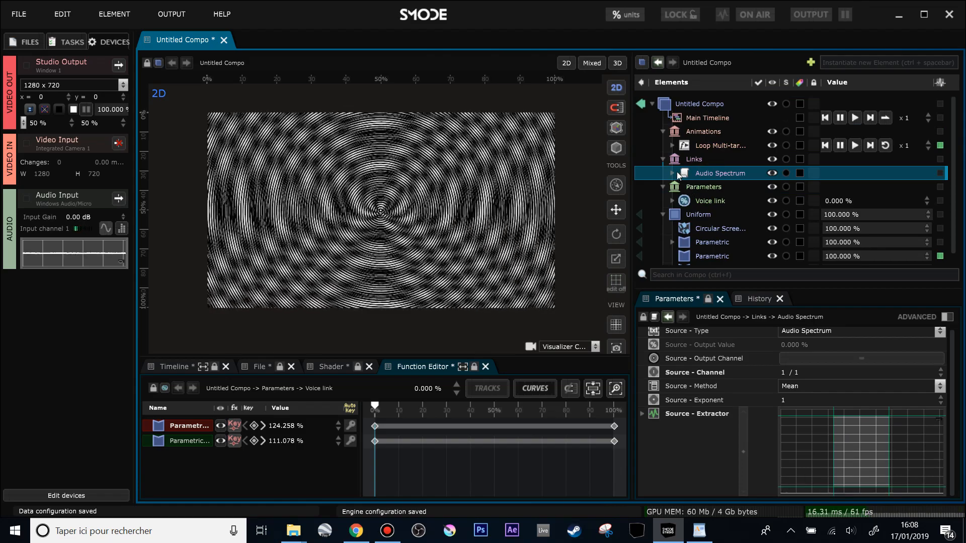
Step: Inspect the target of the Audio Spectrum link and go to the Voice link value it controls
left_click(672, 173)
scroll(721, 178, "down", 1)
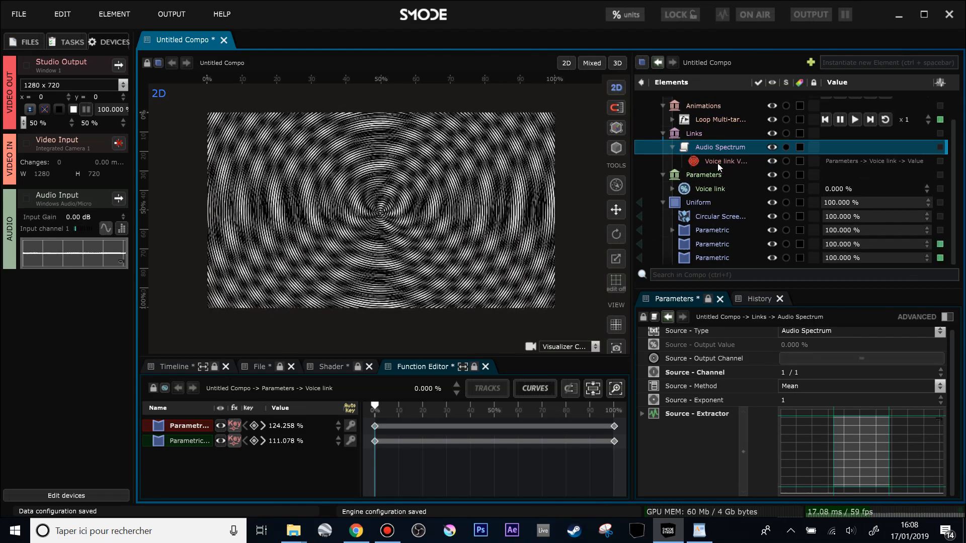
left_click(698, 162)
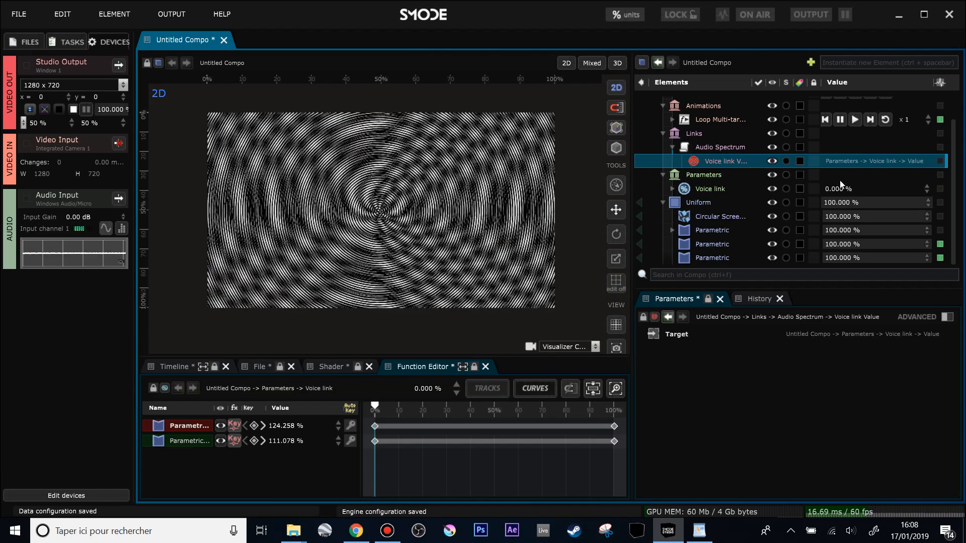
right_click(700, 160)
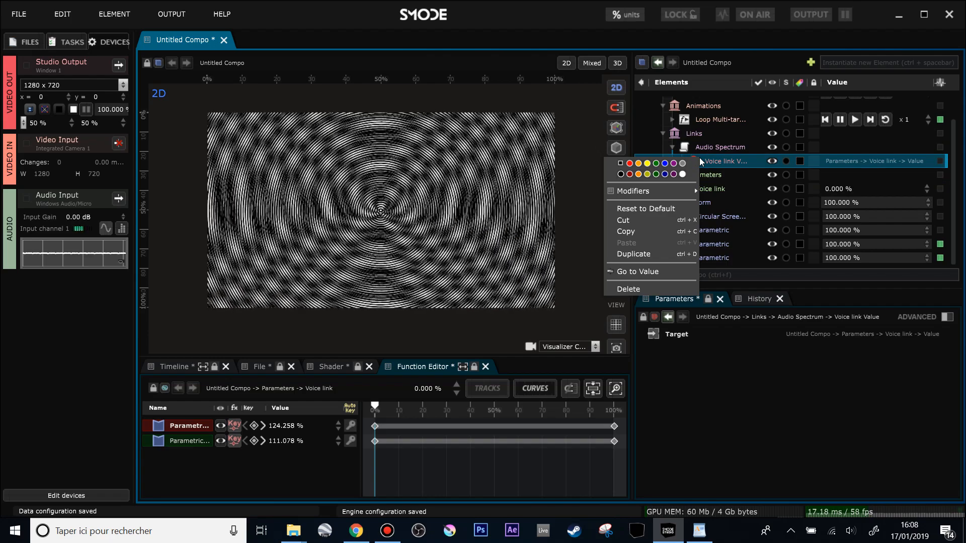
left_click(656, 272)
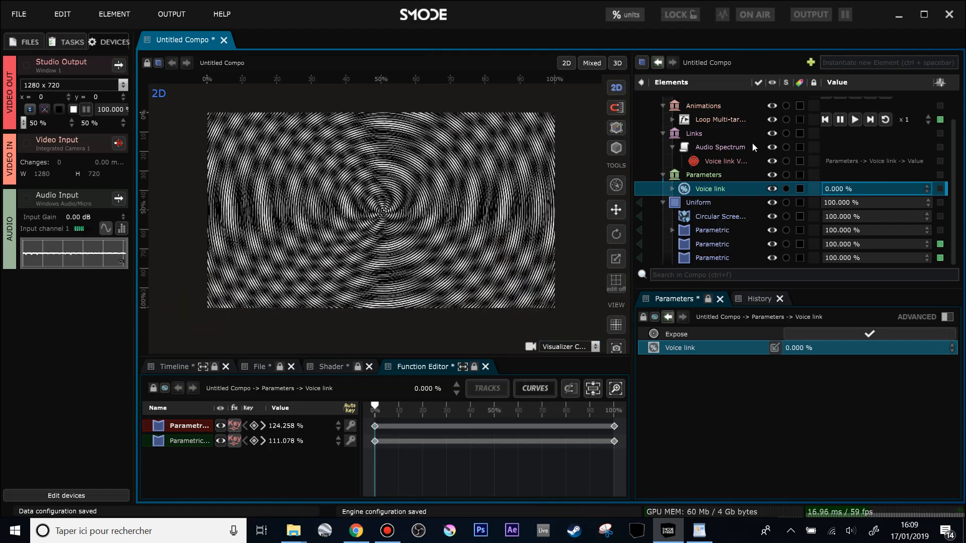
Step: Reshape the Audio Spectrum link's extractor region to cover the low-frequency, low-level peaks at the start of the spectrum
left_click(733, 160)
left_click(725, 147)
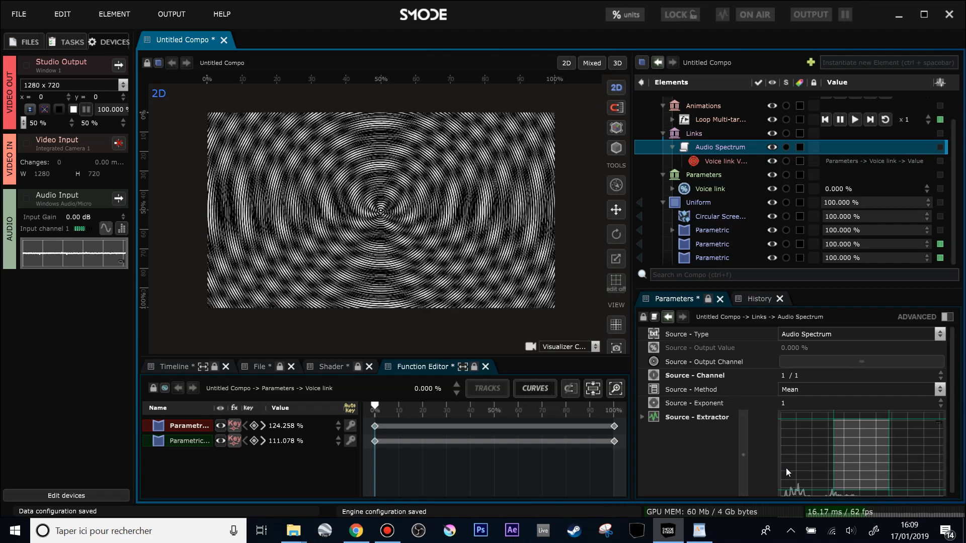
scroll(795, 473, "down", 1)
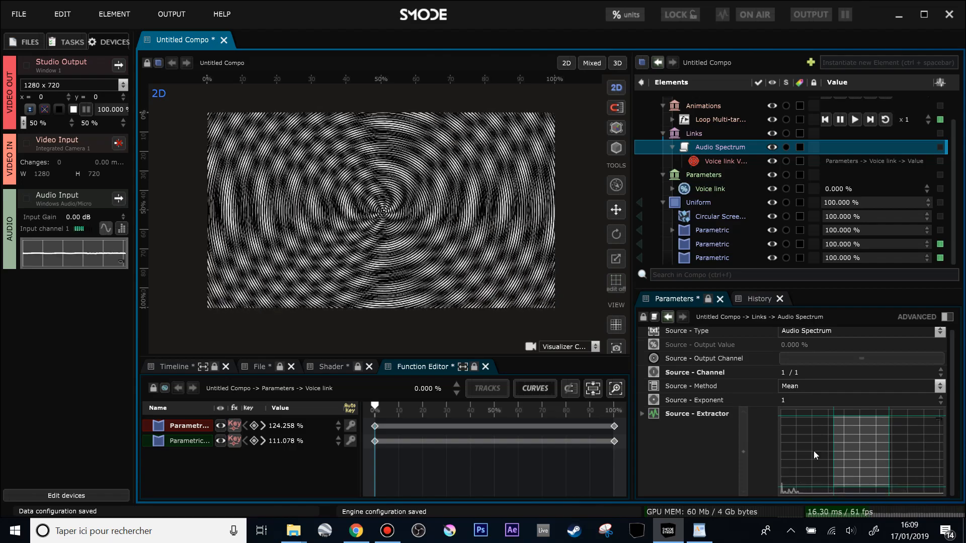
left_click_drag(850, 438, 809, 460)
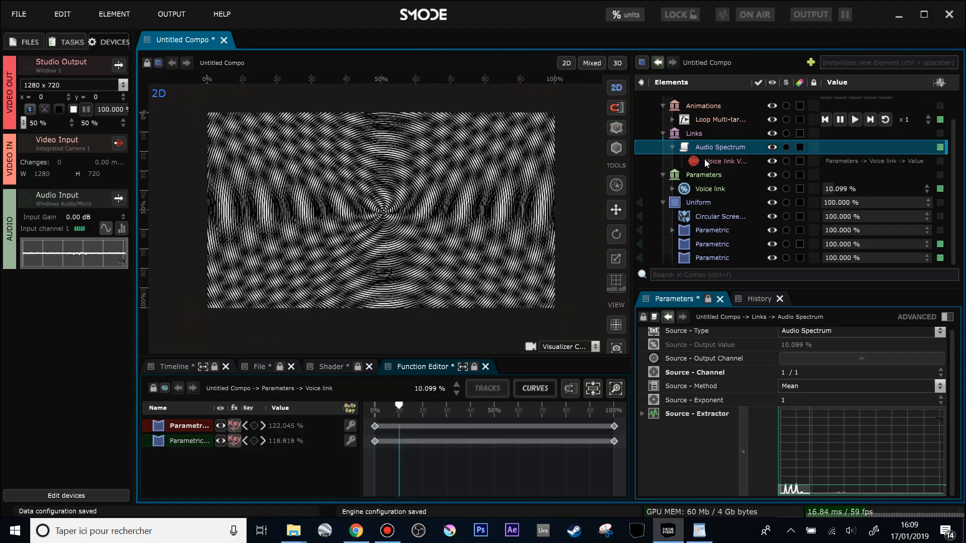
Step: Add a Smooth dynamic modifier to the Voice link Value target of the Audio Spectrum link
left_click(705, 161)
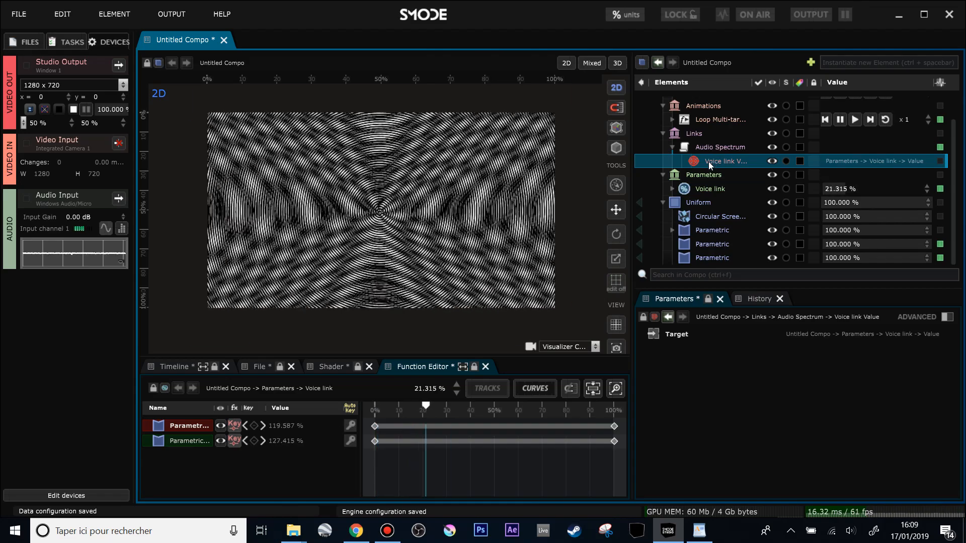
left_click_drag(636, 164, 555, 165)
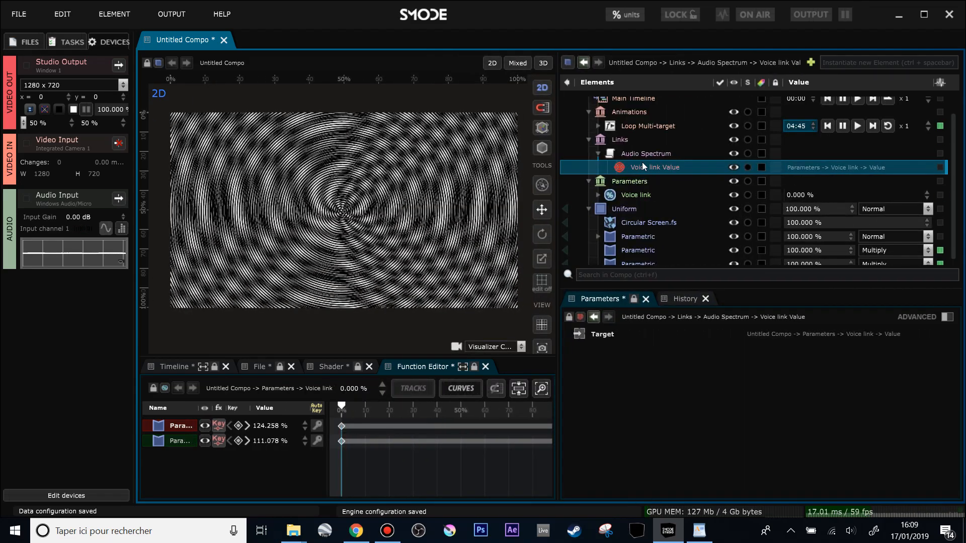
right_click(642, 166)
mouse_move(602, 201)
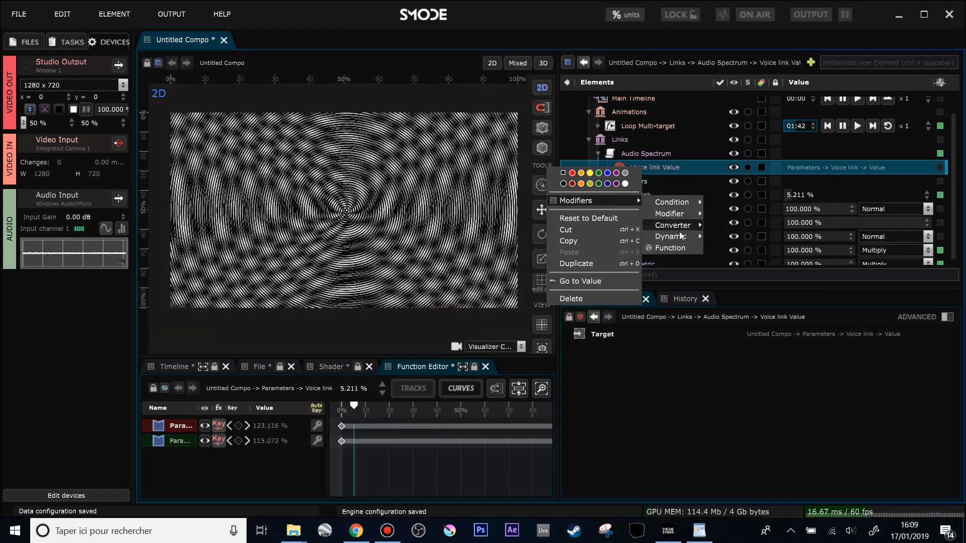
mouse_move(677, 236)
left_click(732, 248)
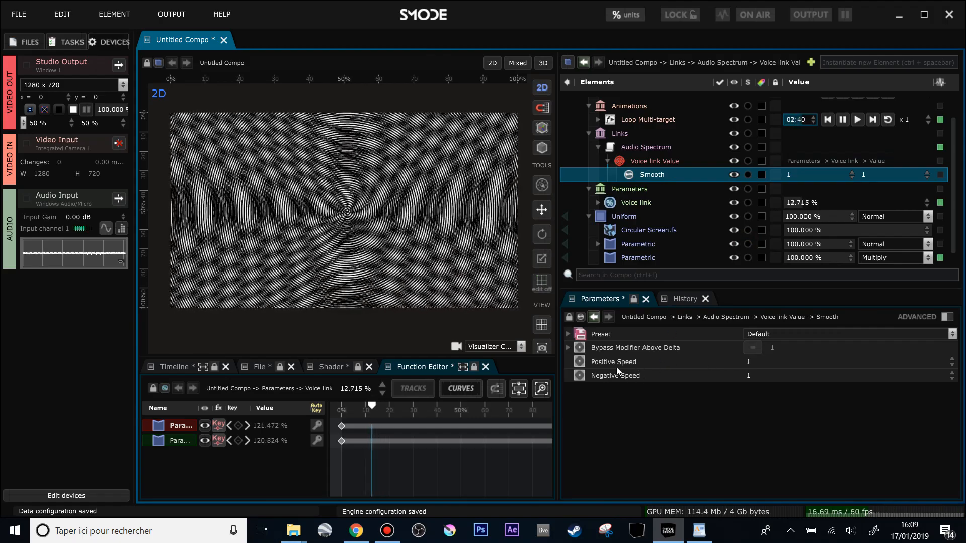
Step: Set the Smooth modifier's Positive Speed to 100 and its Negative Speed to 5
left_click_drag(558, 343, 610, 342)
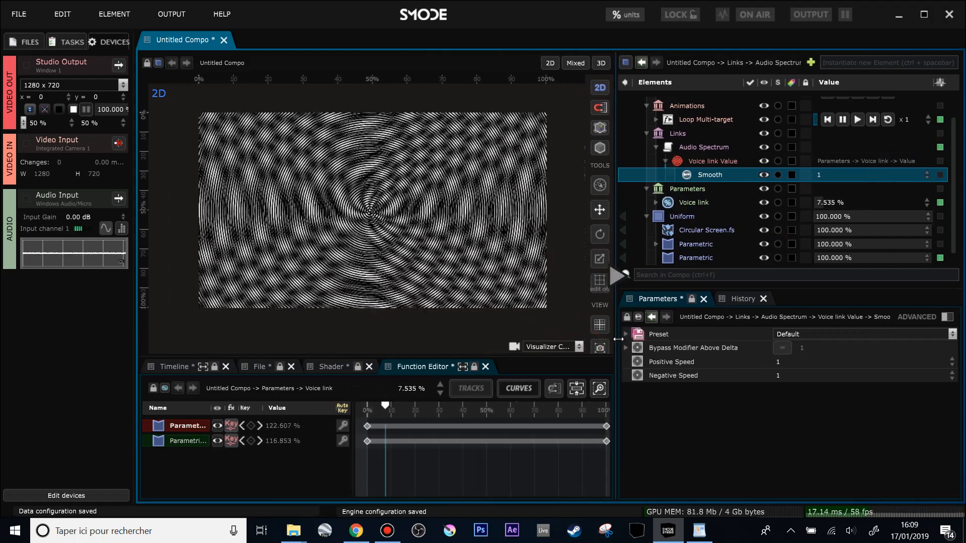
scroll(559, 443, "down", 2)
left_click_drag(533, 448, 517, 445)
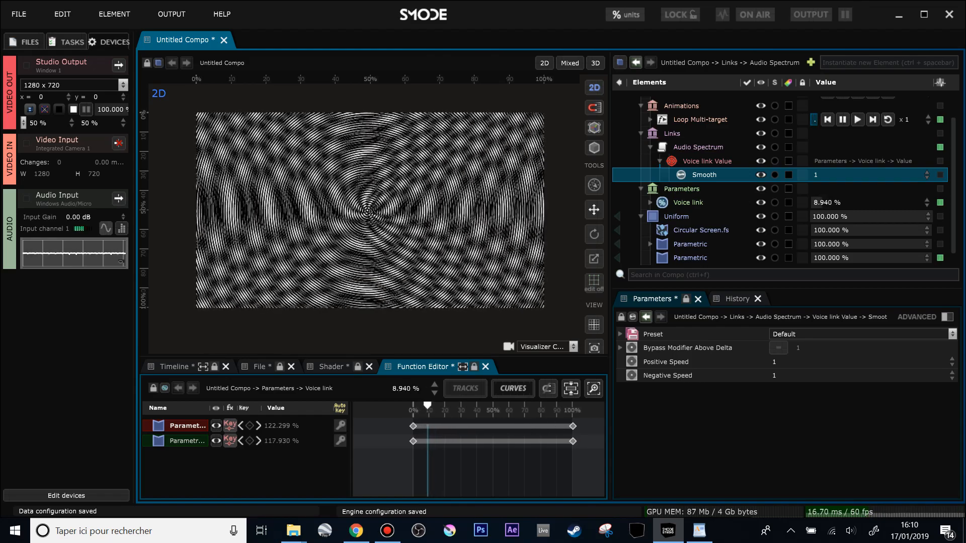
double_click(790, 362)
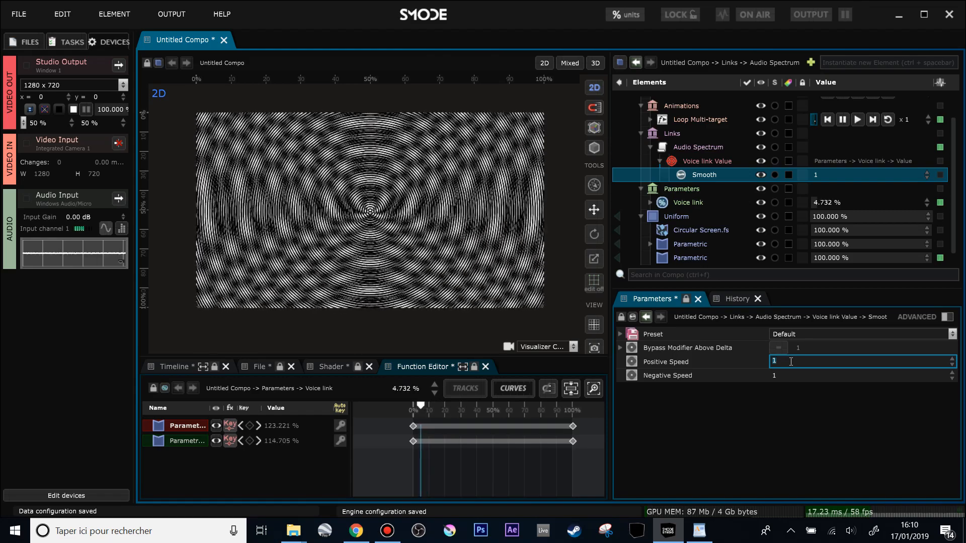
type("00")
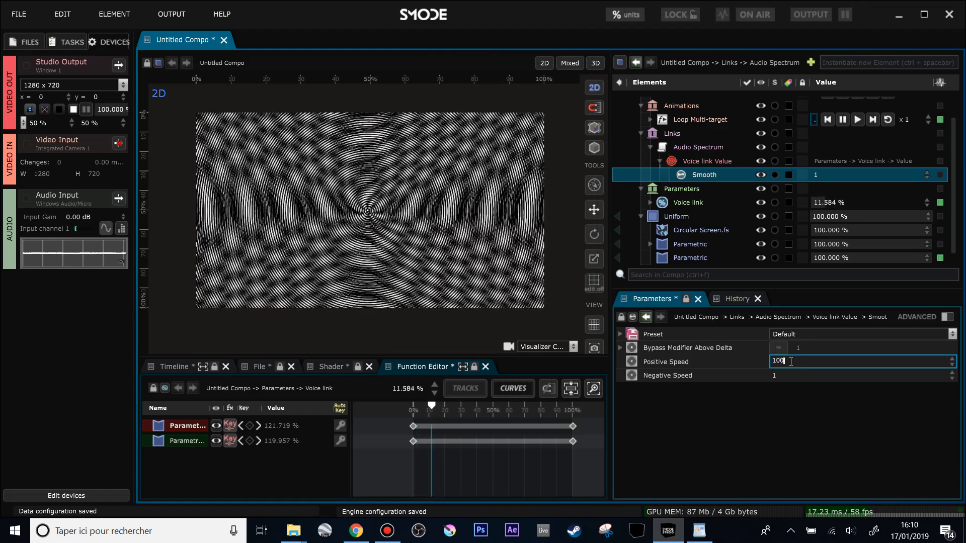
key("Return")
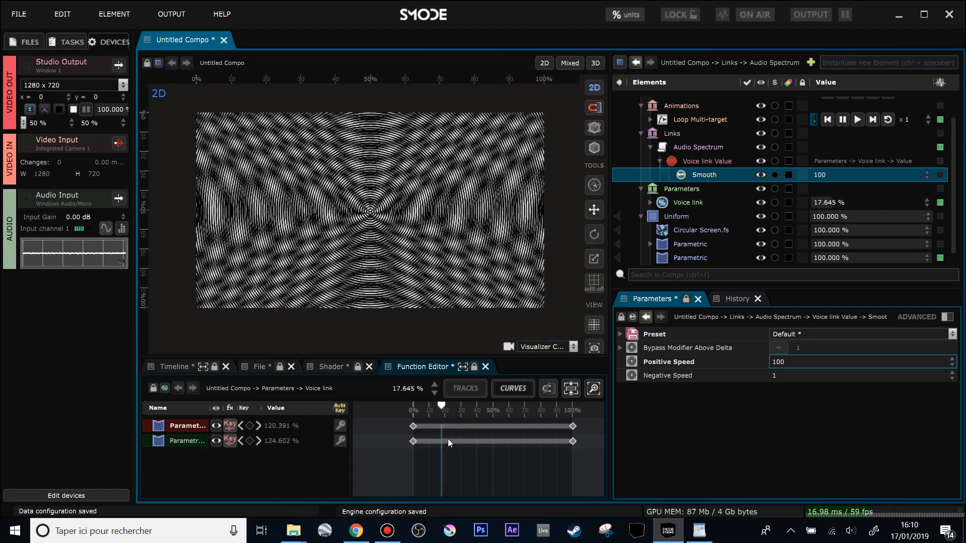
left_click(791, 375)
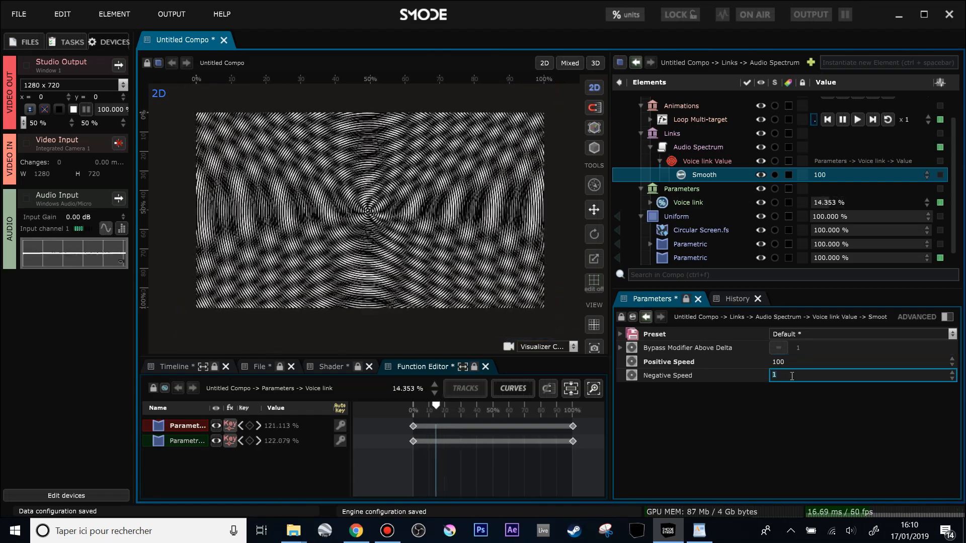
key("Return")
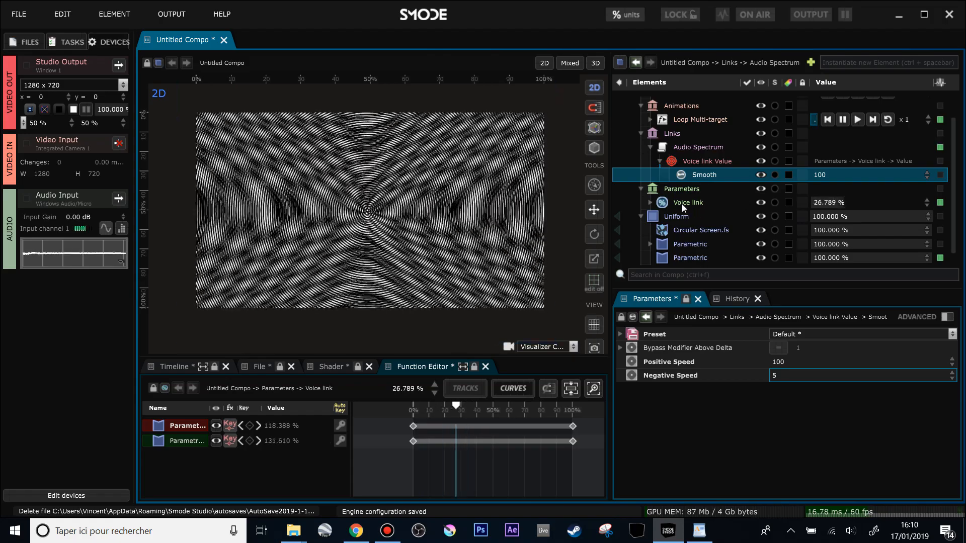
Step: Move the end keyframes of both Voice link scale functions together from the end of the range to about 48 %
left_click(690, 148)
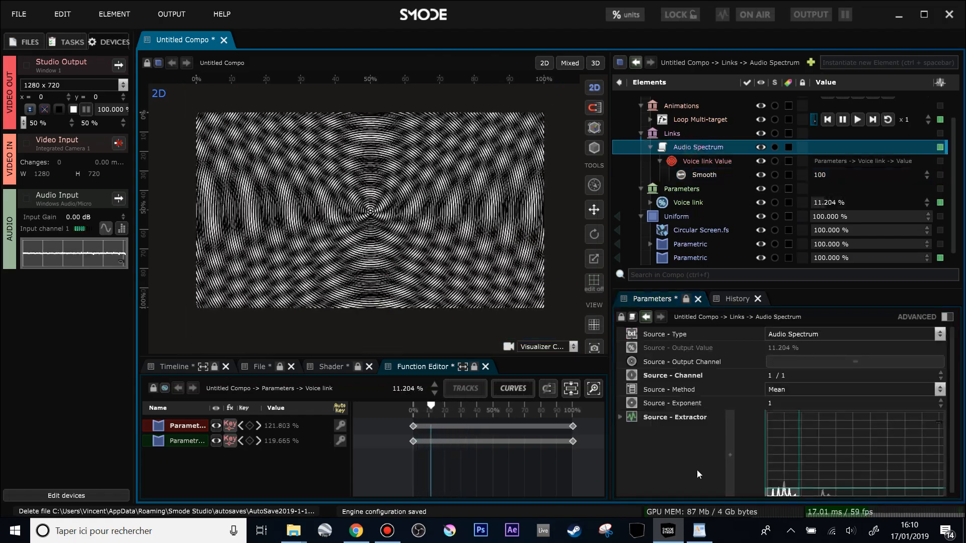
left_click_drag(596, 467, 559, 420)
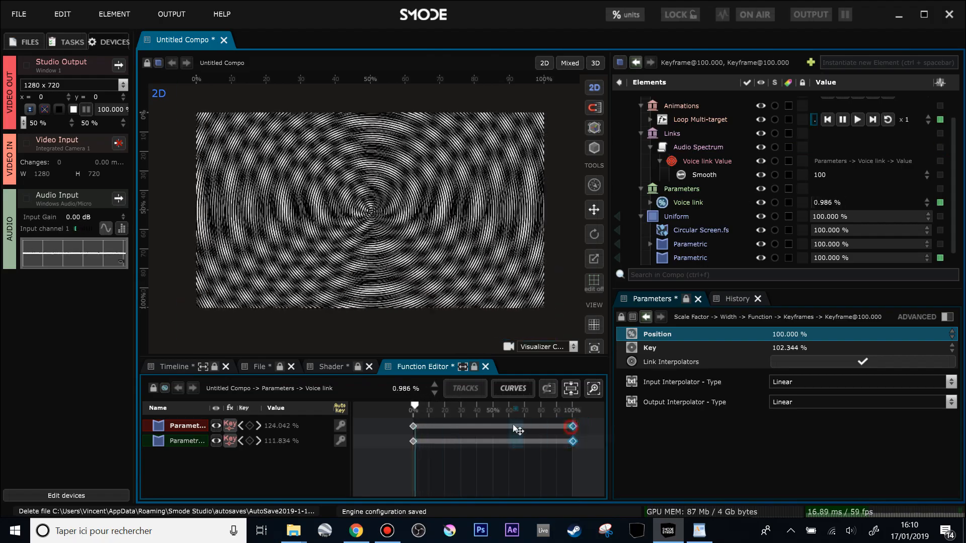
left_click_drag(496, 429, 497, 431)
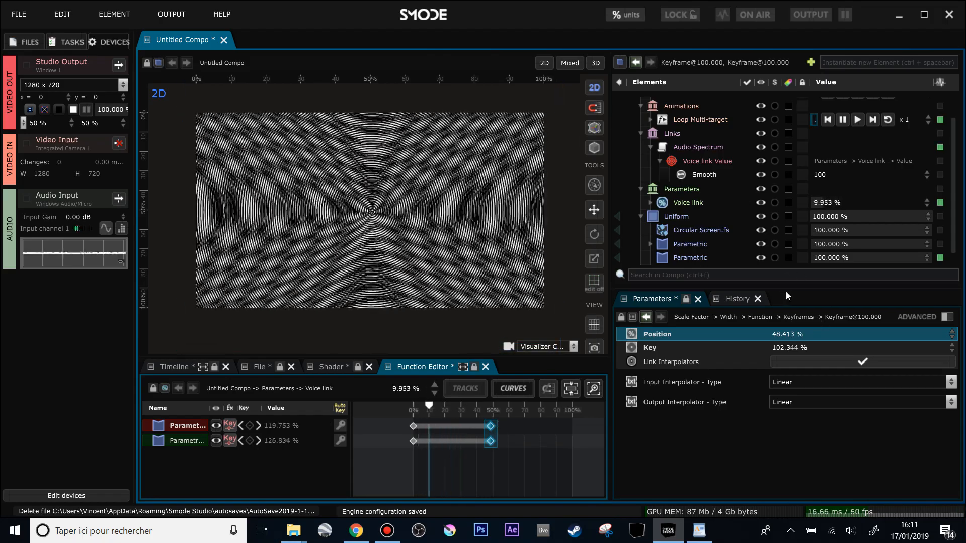
left_click_drag(788, 287, 788, 328)
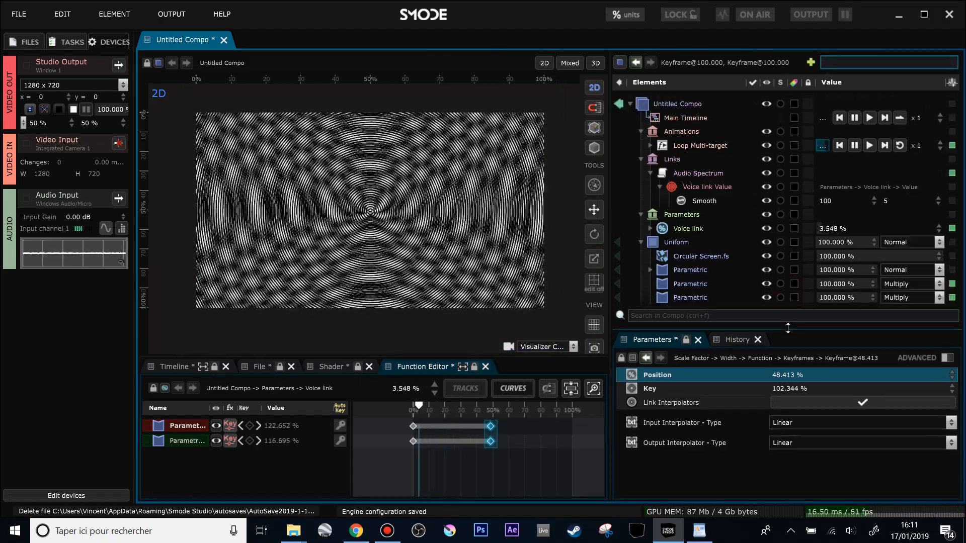